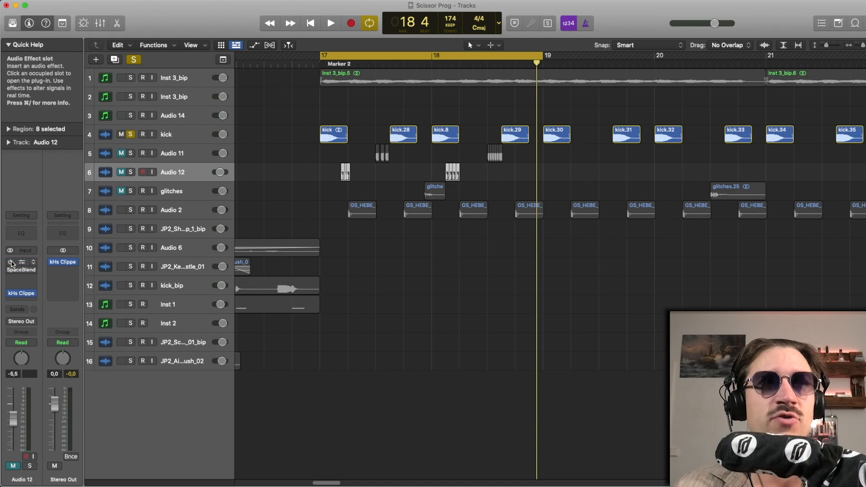
- Deselect the kick regions, solo Audio 11 together with the kick track, and play the loop from bar 17
left_click(377, 134)
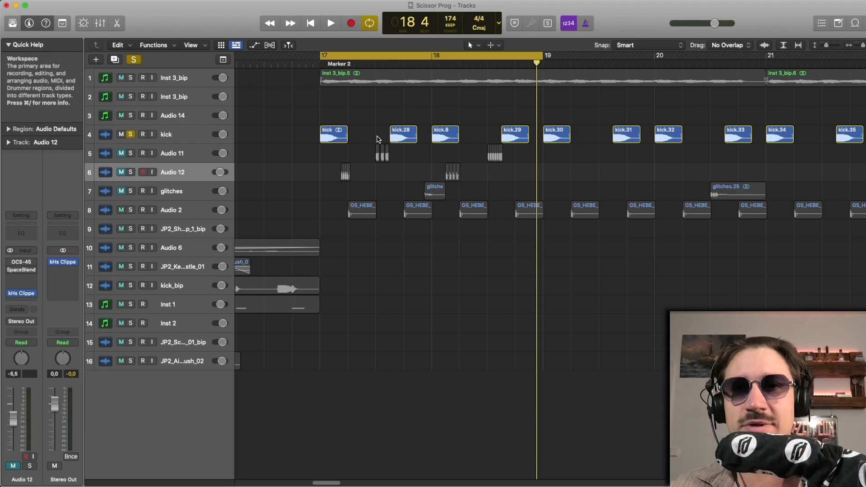
key("super+Down")
key("super+Down")
key("super+Down")
key("super+Right")
key("super+Right")
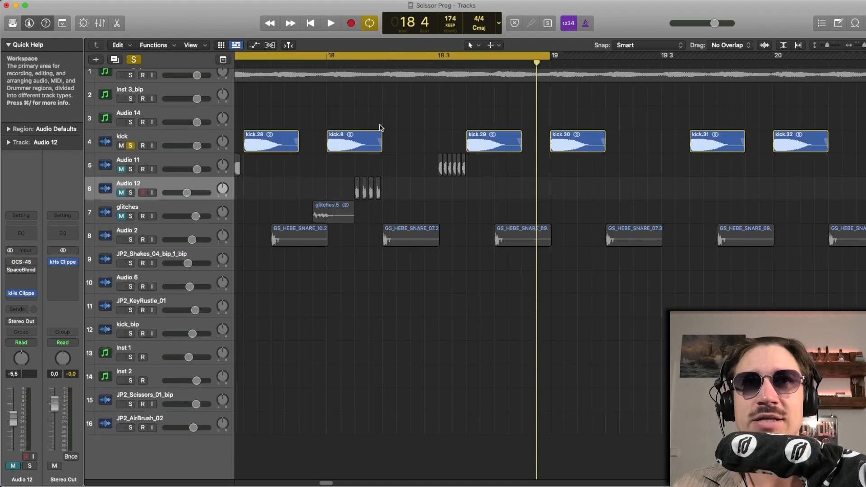
scroll(380, 127, "left", 10)
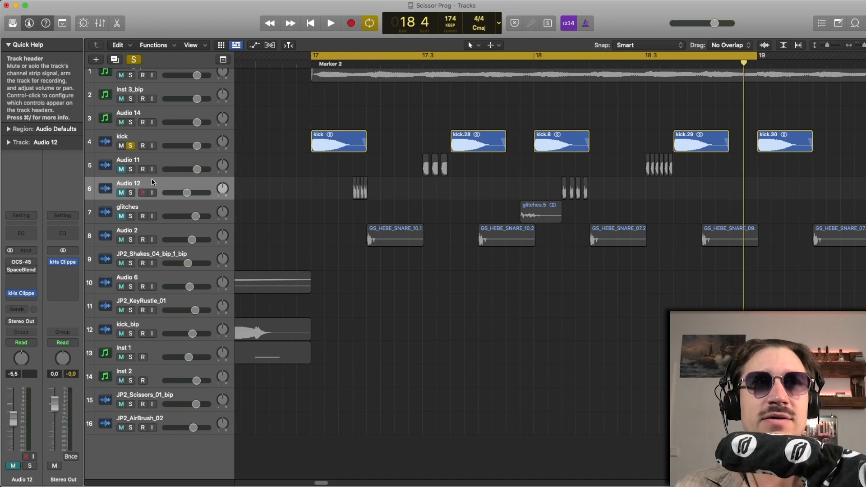
key("space")
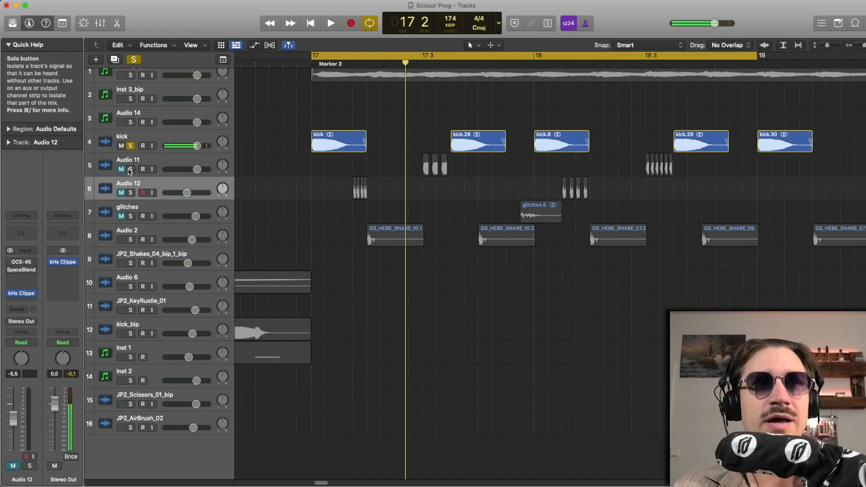
left_click(130, 170)
key("space")
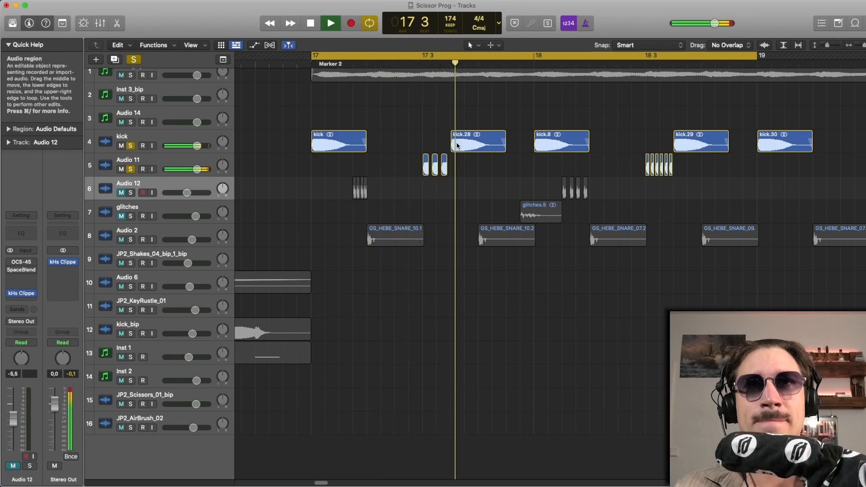
key("space")
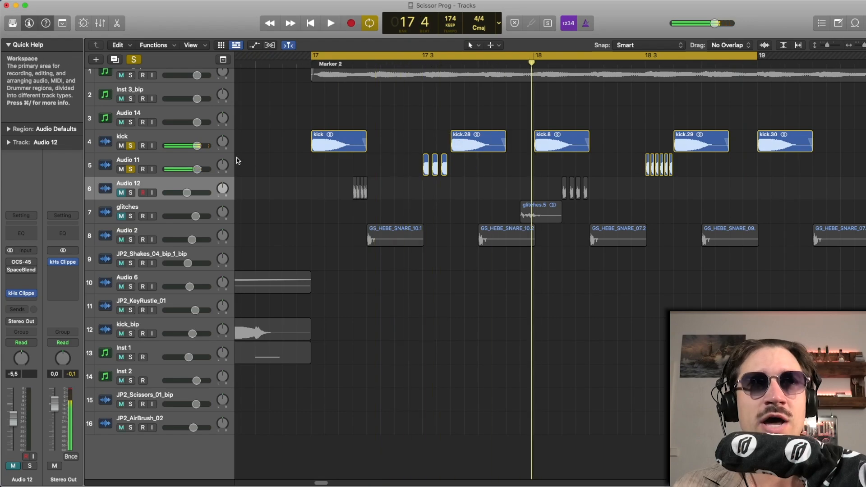
- Examine the three short kick slices on Audio 11 at 17 3 up close and listen to them in the loop
left_click(212, 159)
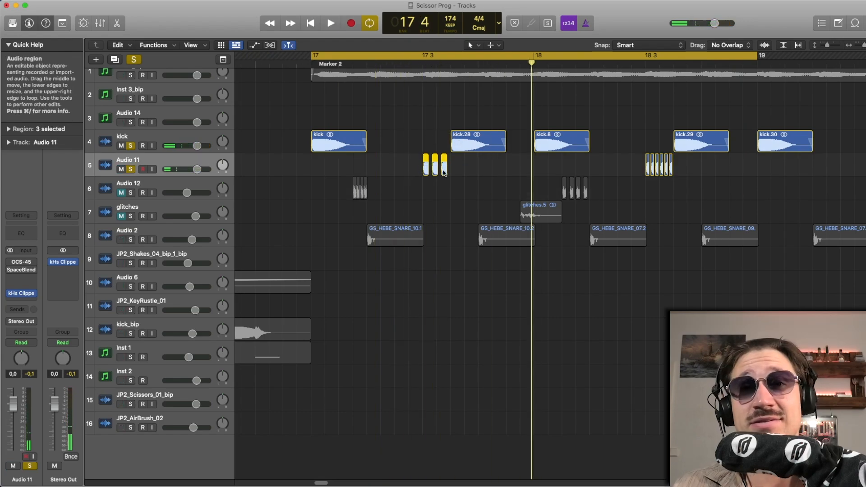
mouse_move(425, 166)
left_mouse_down()
mouse_move(426, 146)
mouse_move(426, 168)
left_mouse_up()
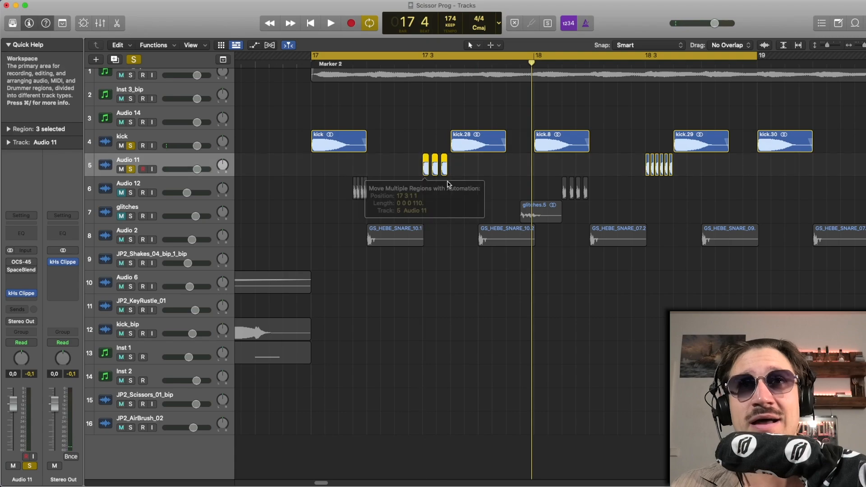
scroll(443, 181, "up", 8)
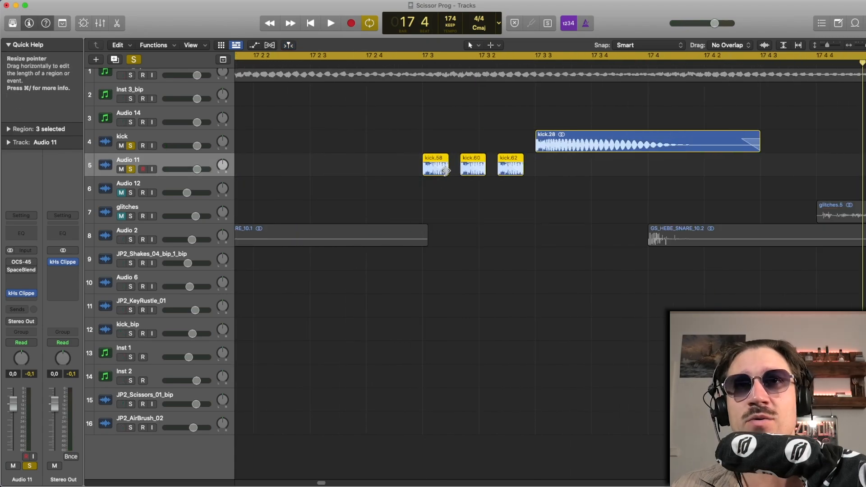
left_click_drag(445, 171, 449, 170)
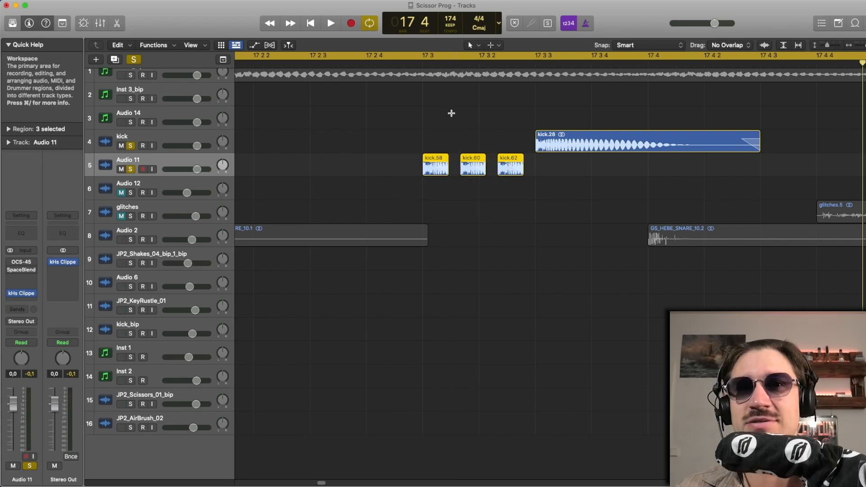
scroll(451, 113, "down", 8)
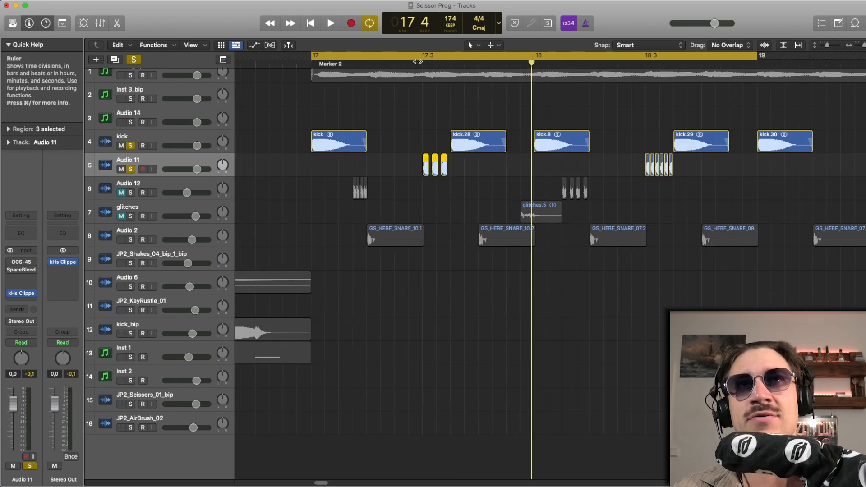
double_click(419, 61)
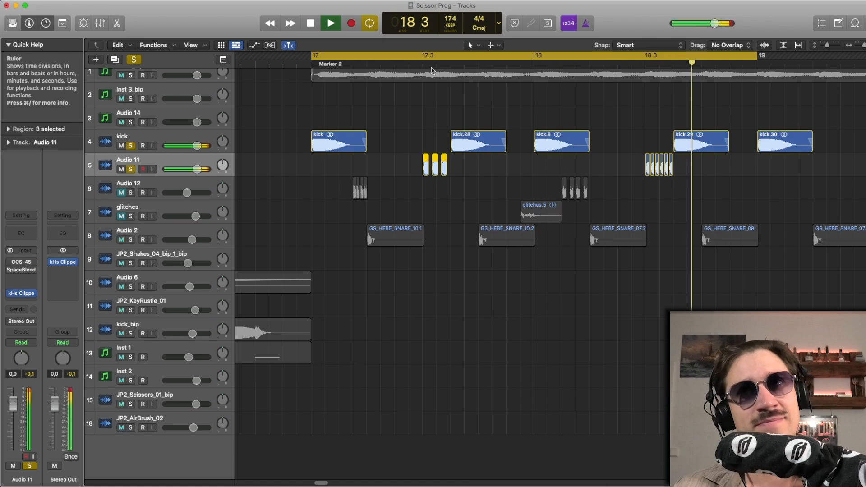
key("space")
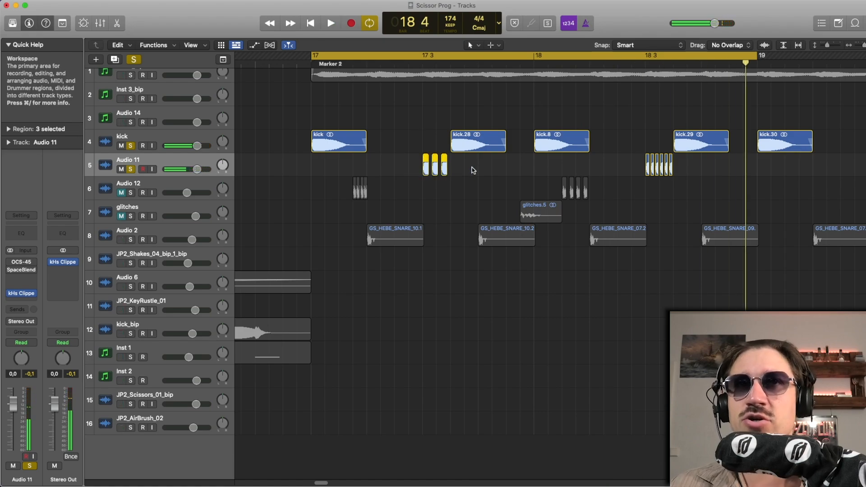
- Select the six kick slices on Audio 11 at 18 3 and listen to the loop from there
left_click_drag(470, 166, 366, 170)
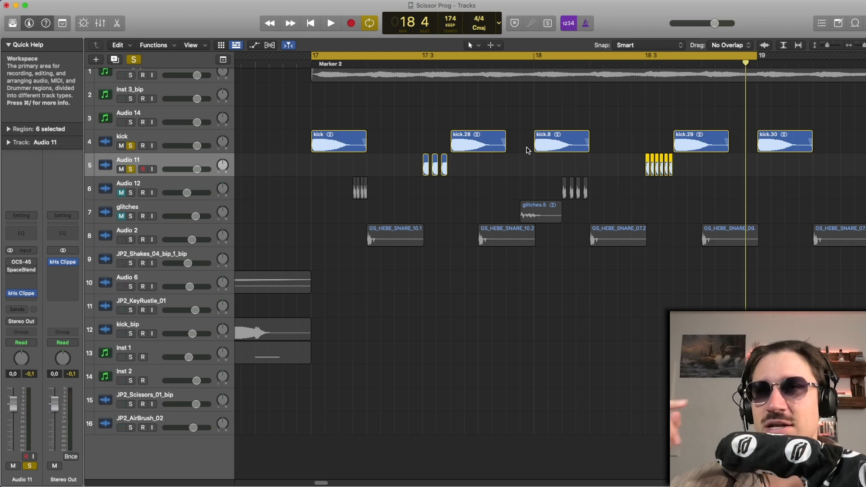
left_click(644, 63)
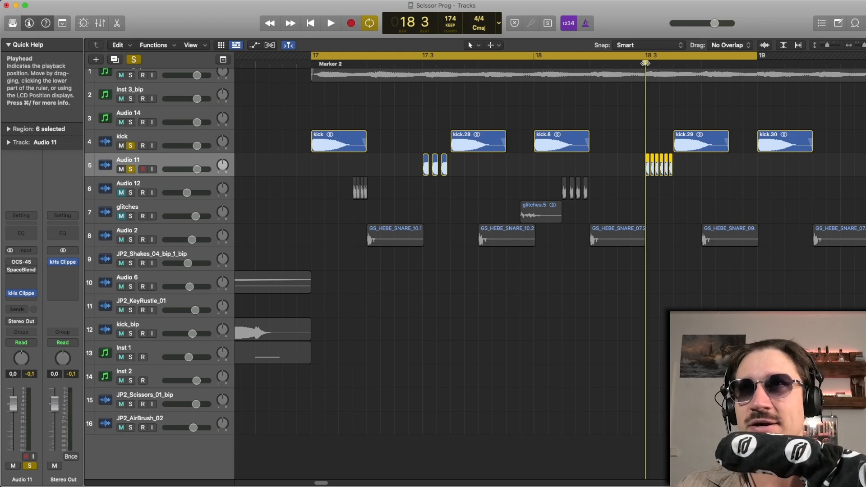
key("space")
left_click(408, 64)
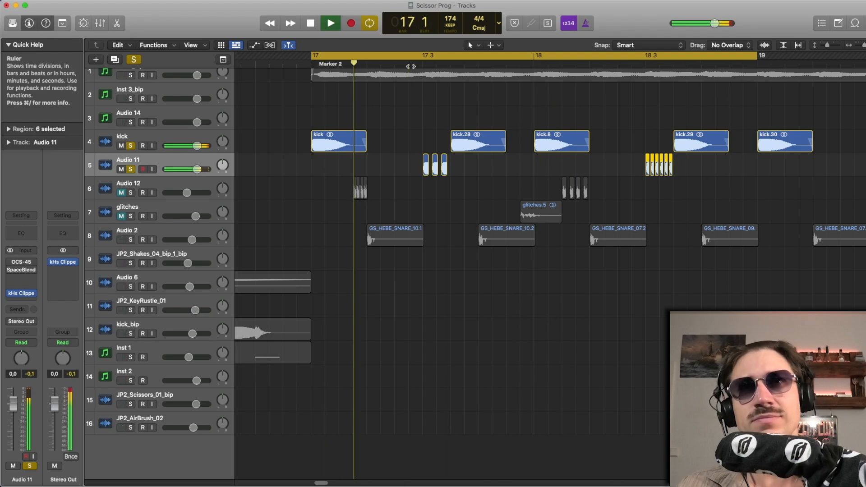
key("space")
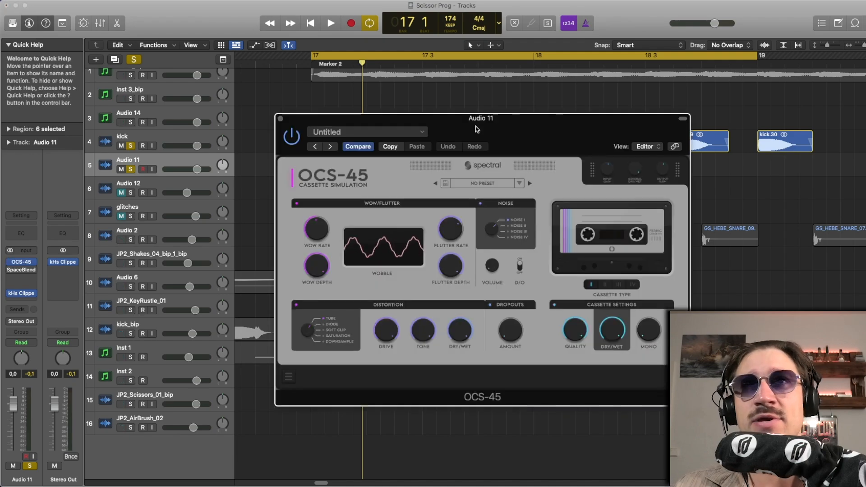
- Review the OCS-45 cassette plug-in on Audio 11, close it, and play the loop with the kick
left_click_drag(478, 123, 381, 87)
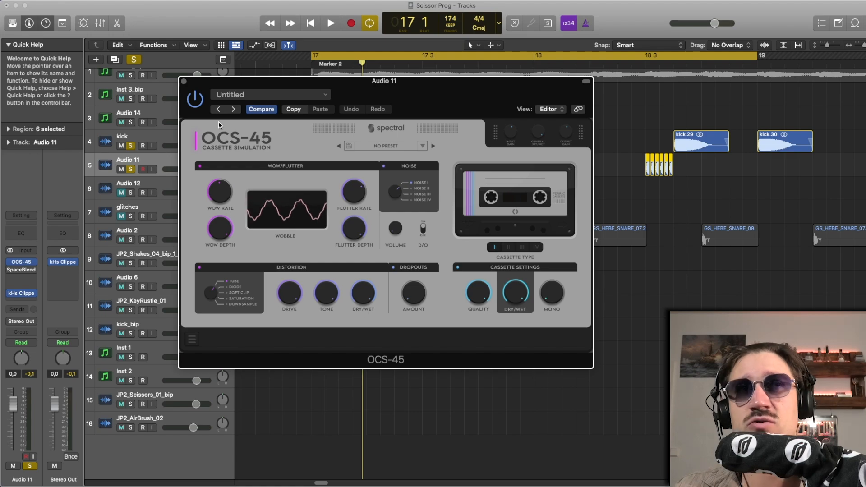
left_click(184, 81)
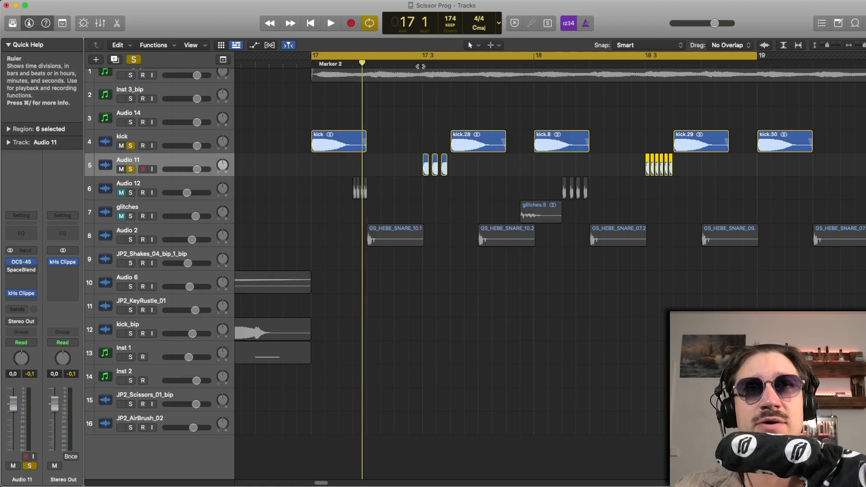
key("space")
key("space")
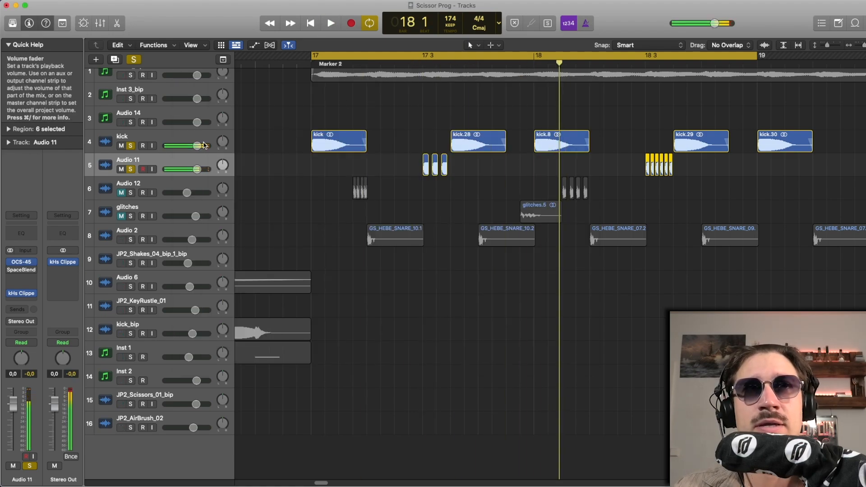
- Take the kick track out of solo and play the loop with only Audio 11 audible
left_click(130, 146)
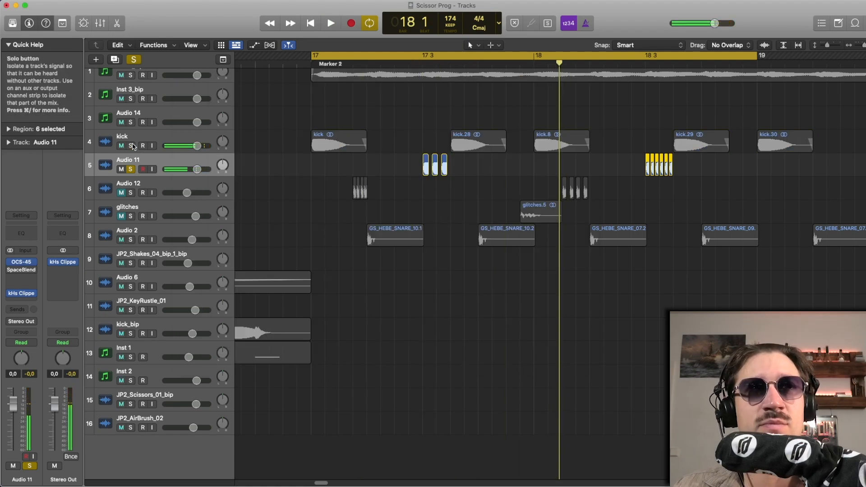
left_click(395, 67)
key("space")
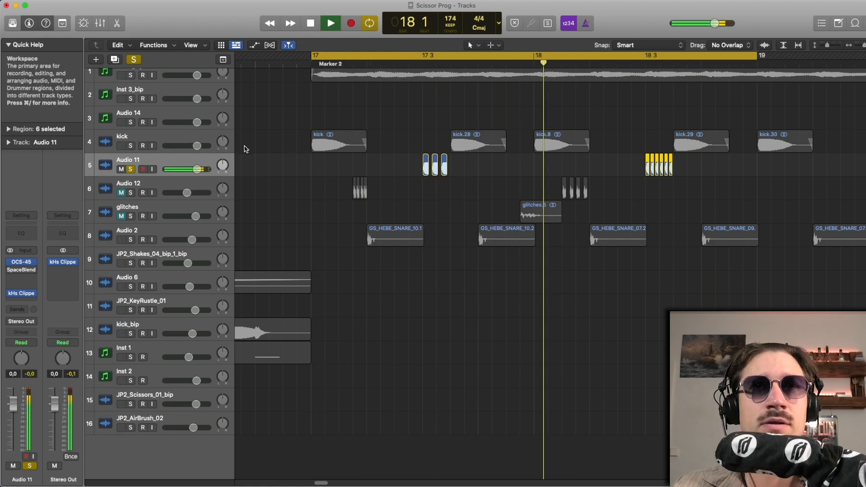
key("space")
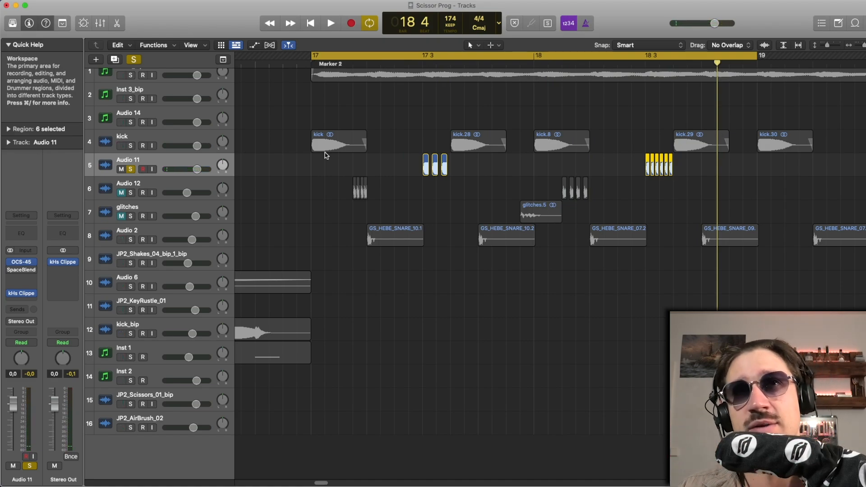
- Review the SpaceBlender reverb settings on Audio 11 while playing its slices from just before 17 3, close the plug-in, and replay the loop
mouse_move(436, 68)
left_mouse_down()
mouse_move(442, 69)
mouse_move(422, 68)
left_mouse_up()
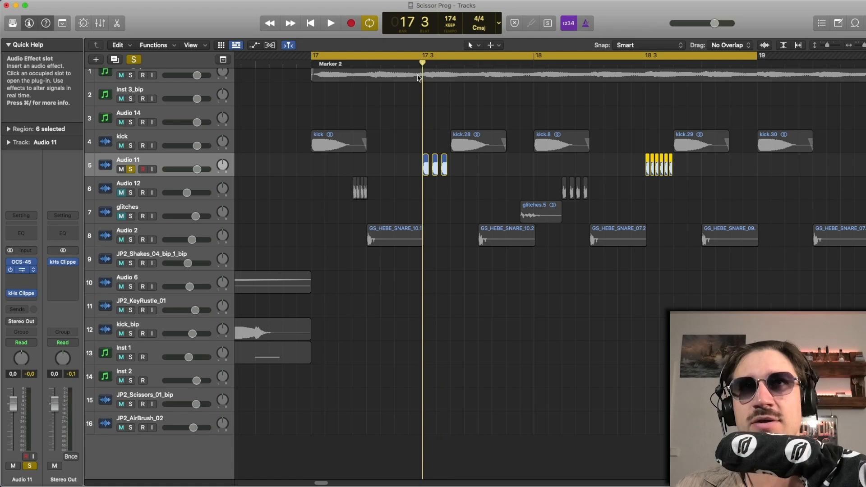
left_click_drag(424, 64, 414, 63)
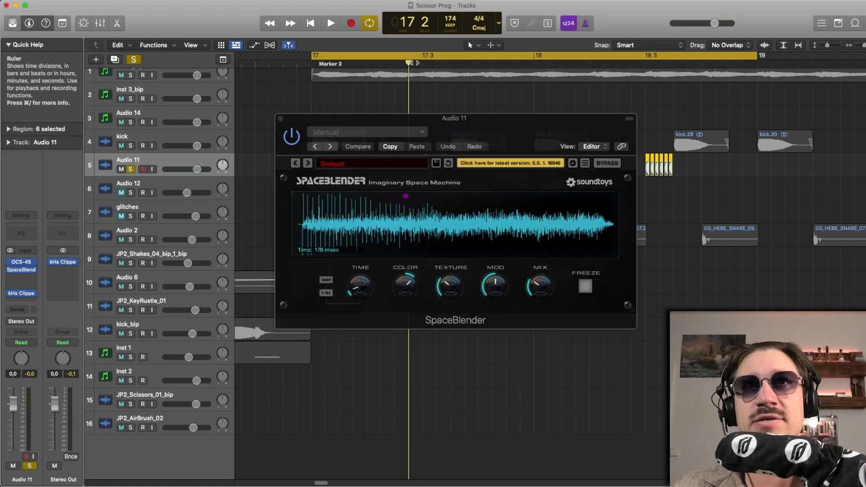
left_click(535, 282)
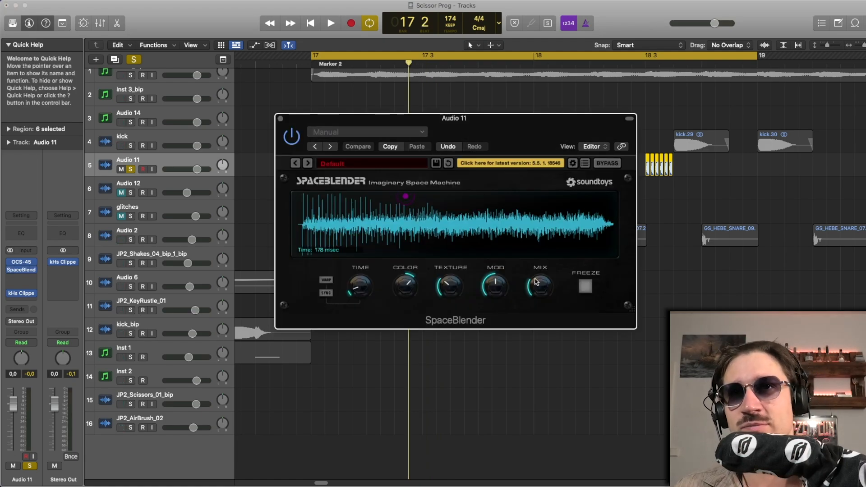
key("space")
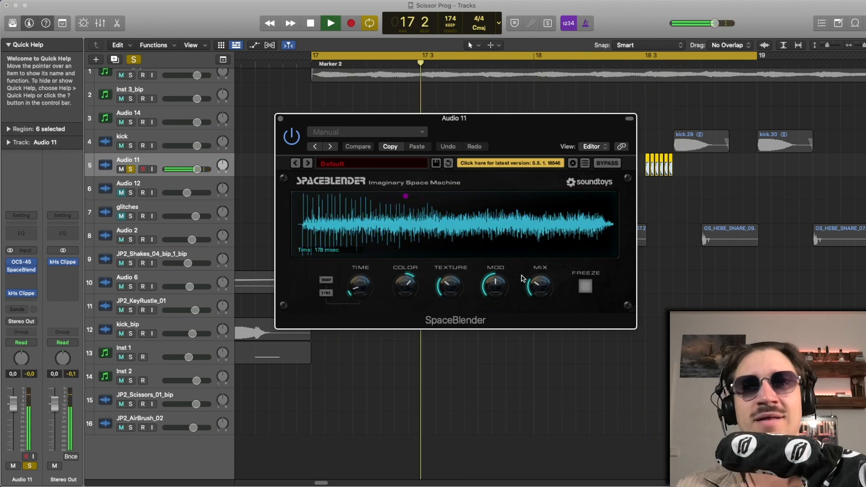
key("space")
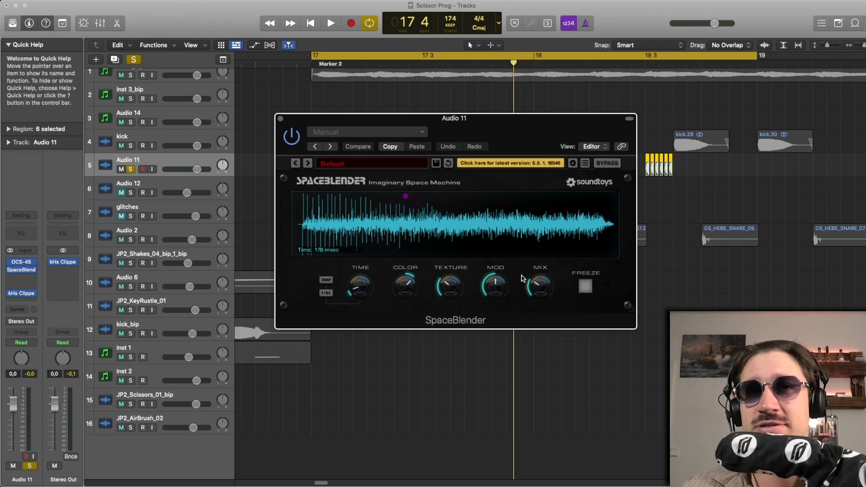
left_click_drag(393, 122, 362, 123)
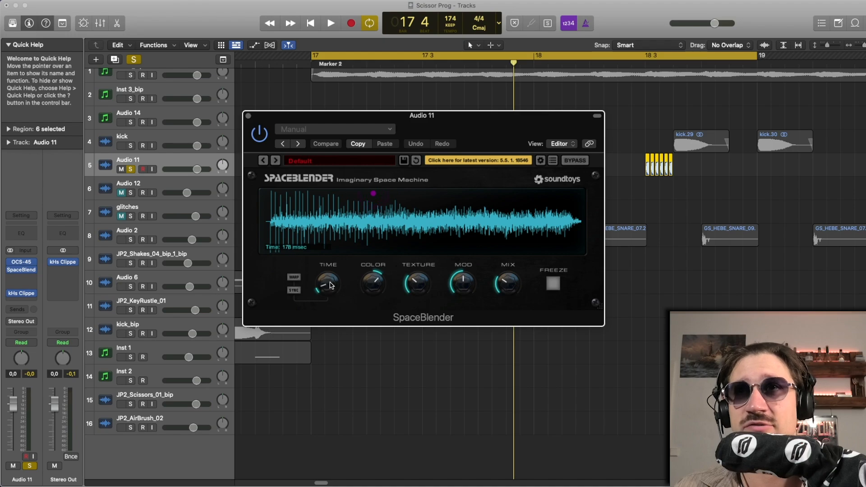
key("space")
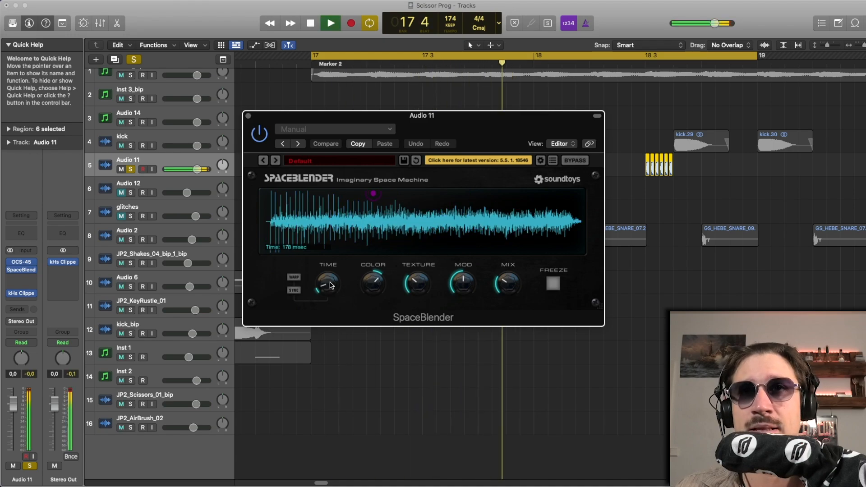
key("space")
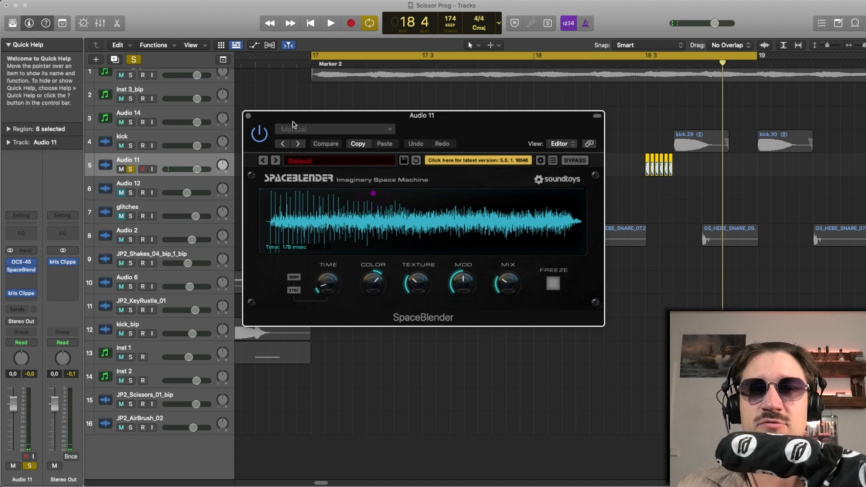
left_click(247, 117)
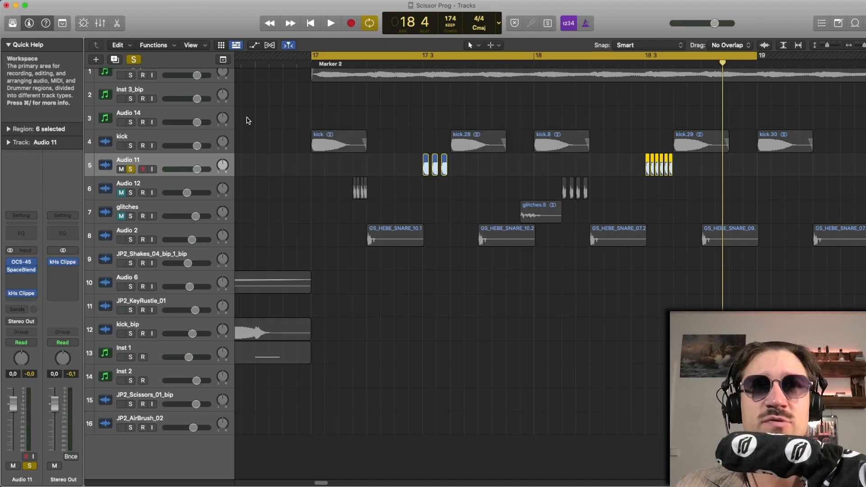
key("space")
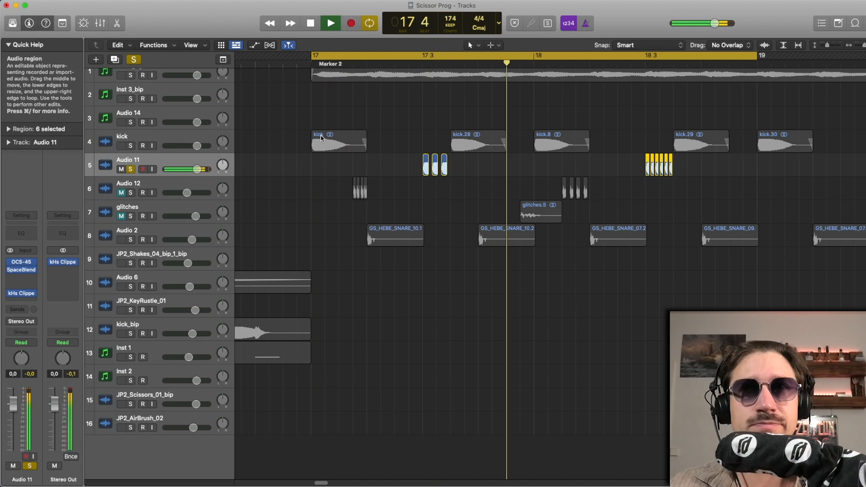
key("space")
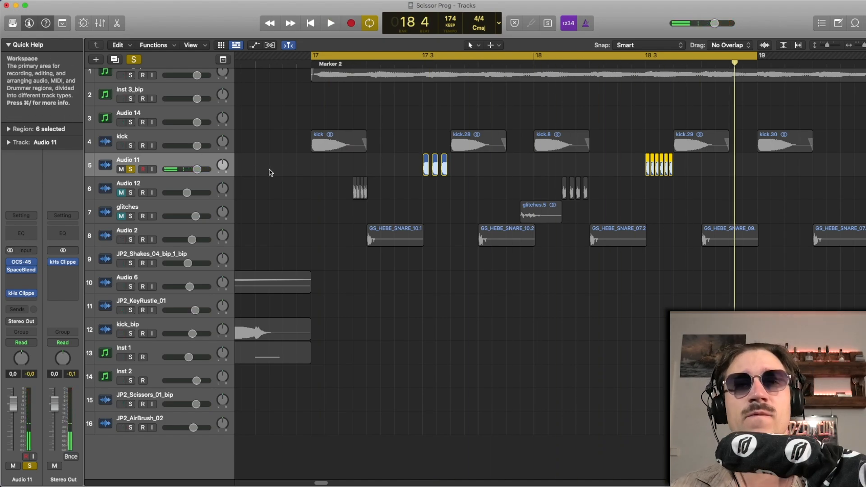
- Select the first group of four slices on Audio 12 and solo that track
left_click_drag(297, 194, 424, 192)
left_click(129, 193)
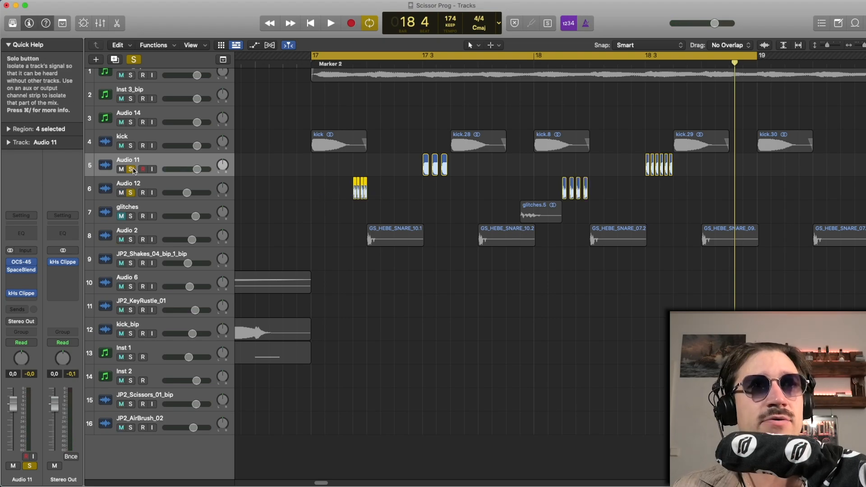
- Take Audio 11 and Audio 12 out of solo, solo Audio 2, and play the loop with only its snares
left_click(131, 169)
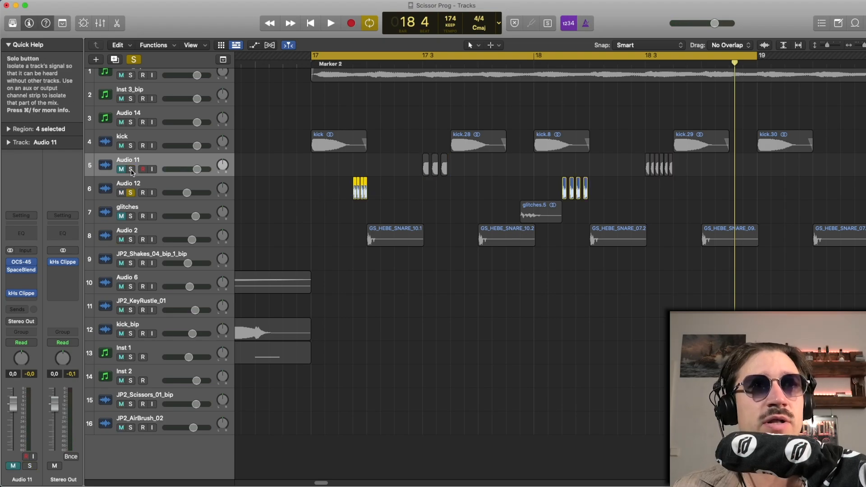
left_click(121, 216)
left_click(130, 239)
left_click(121, 216)
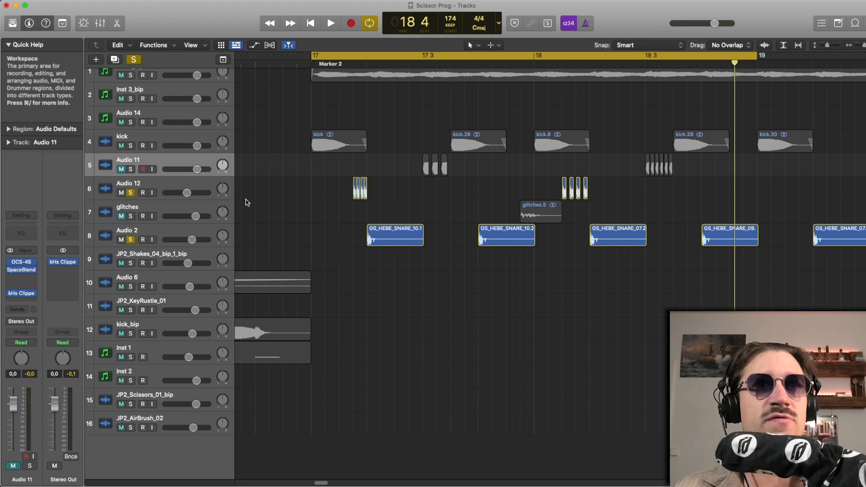
left_click(130, 192)
key("space")
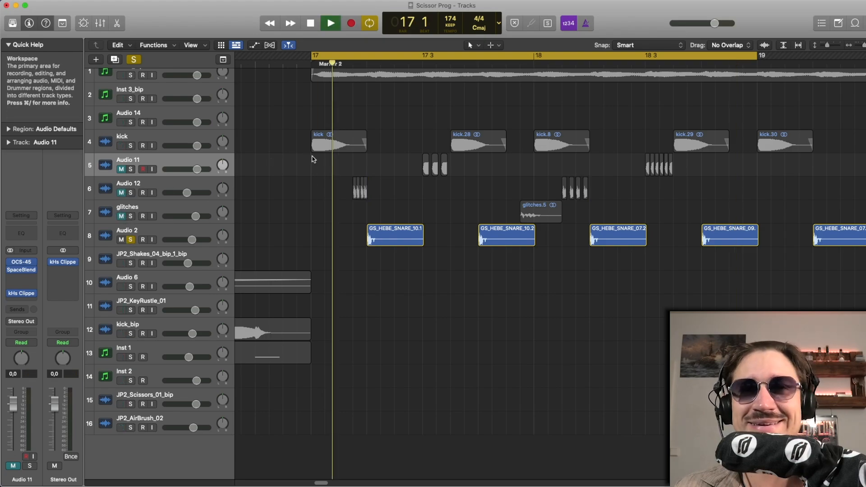
key("space")
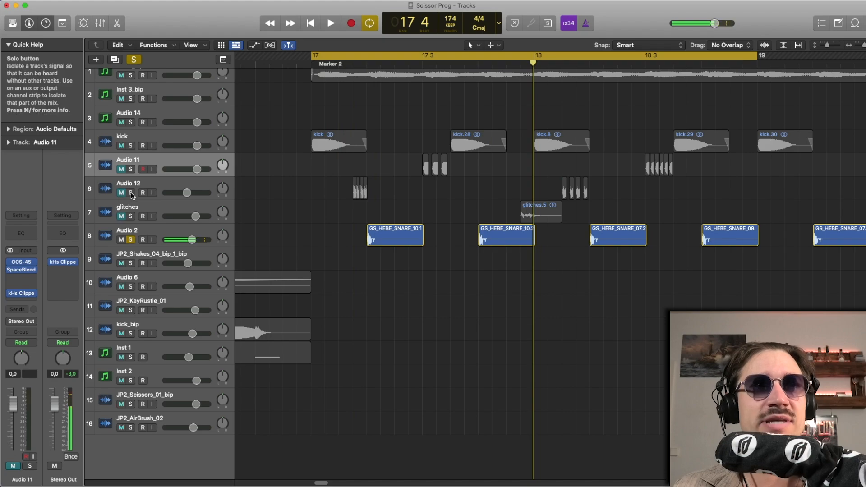
- Solo Audio 12 alongside the snares and select its four slices just before the first snare
left_click(131, 193)
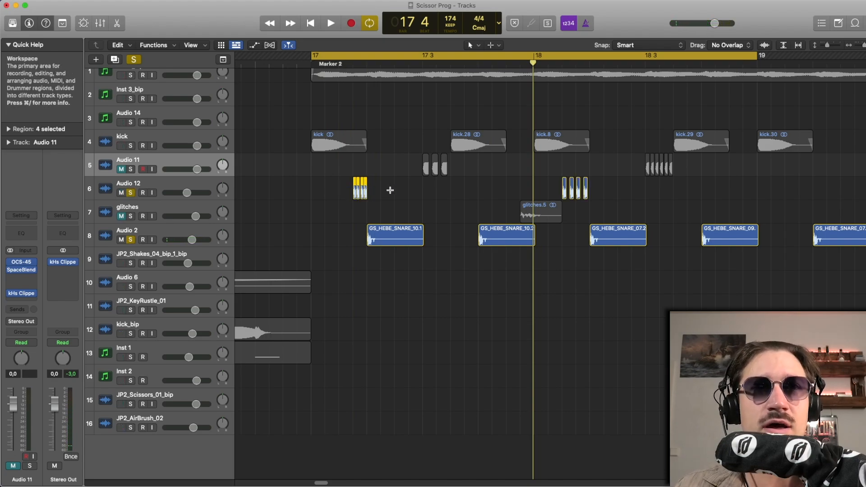
key("super+Right")
key("super+Right")
key("super+Right")
left_click_drag(423, 193, 353, 187)
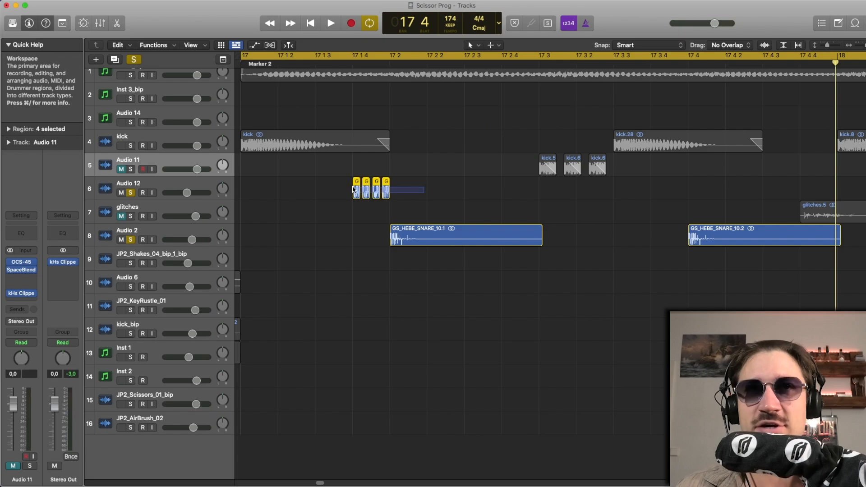
- Play the loop with the Audio 12 slices and the Audio 2 snares together
key("space")
key("super+Left")
key("super+Left")
key("super+Left")
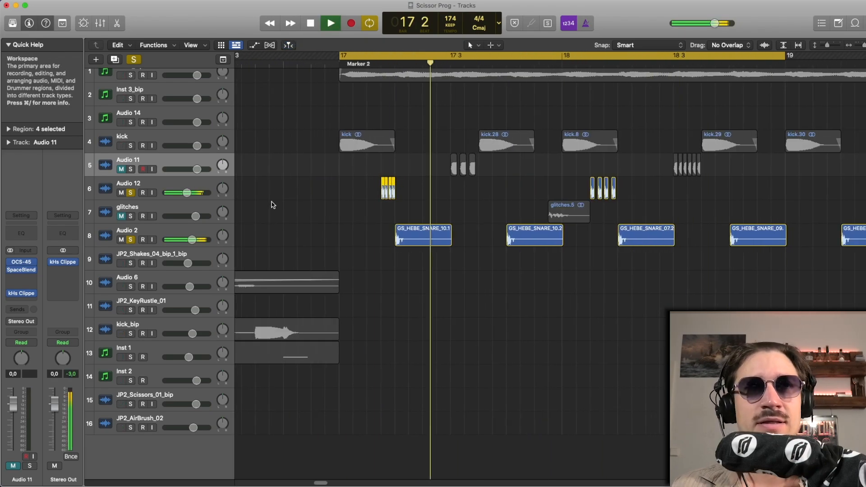
key("space")
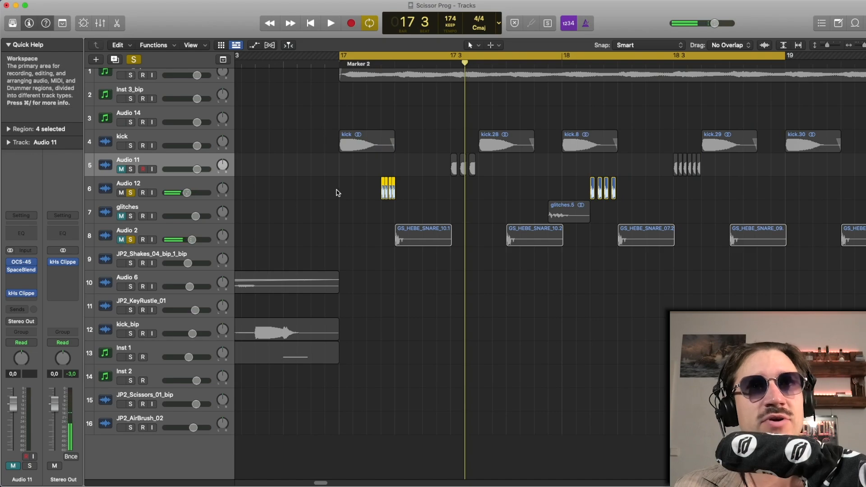
left_click_drag(337, 191, 549, 195)
key("space")
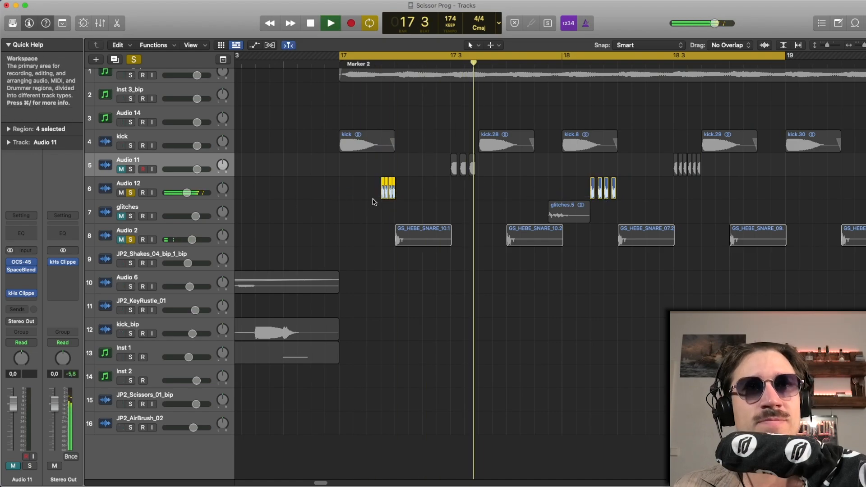
key("space")
- Enable and review the OCS-45 cassette plug-in on Audio 12 during playback, close it, and replay the loop
left_click(172, 186)
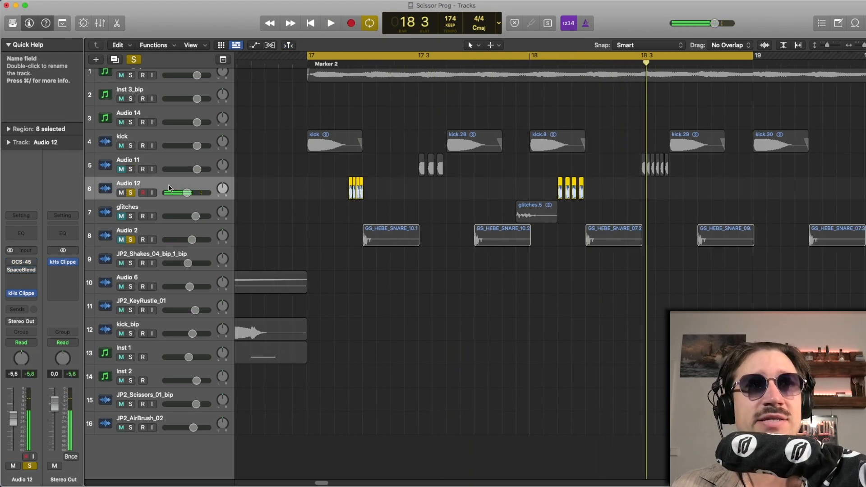
mouse_move(10, 266)
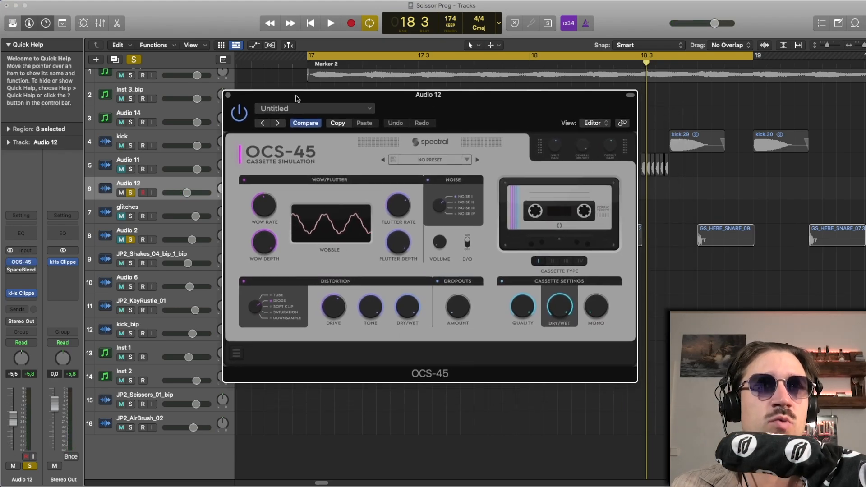
left_click_drag(296, 98, 295, 99)
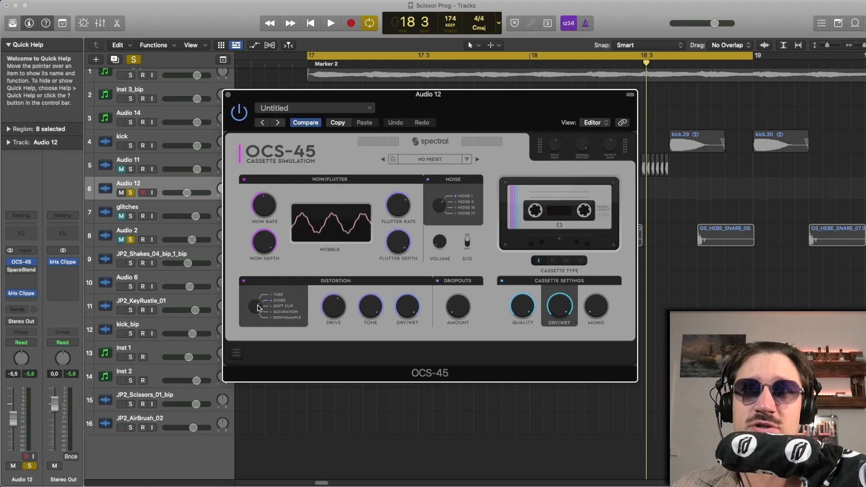
key("space")
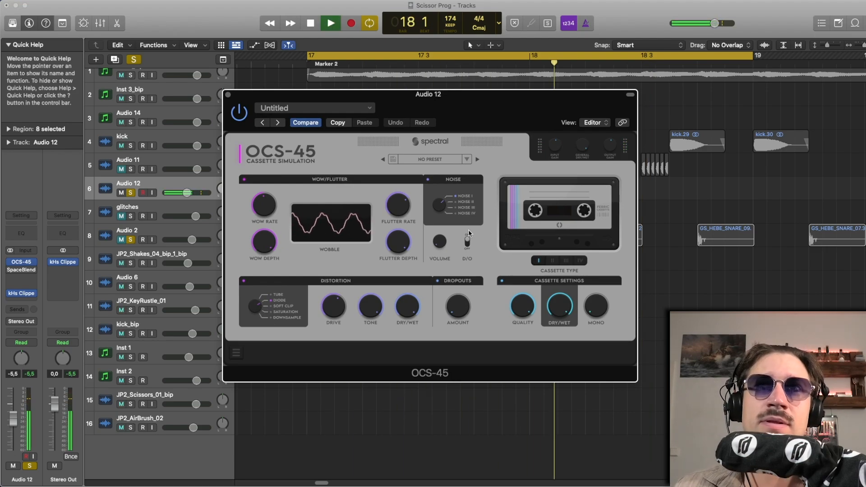
key("space")
left_click(228, 94)
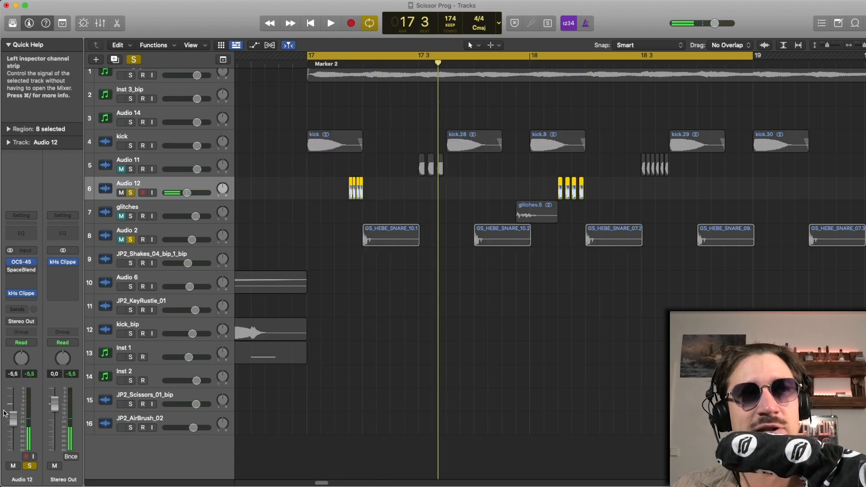
key("space")
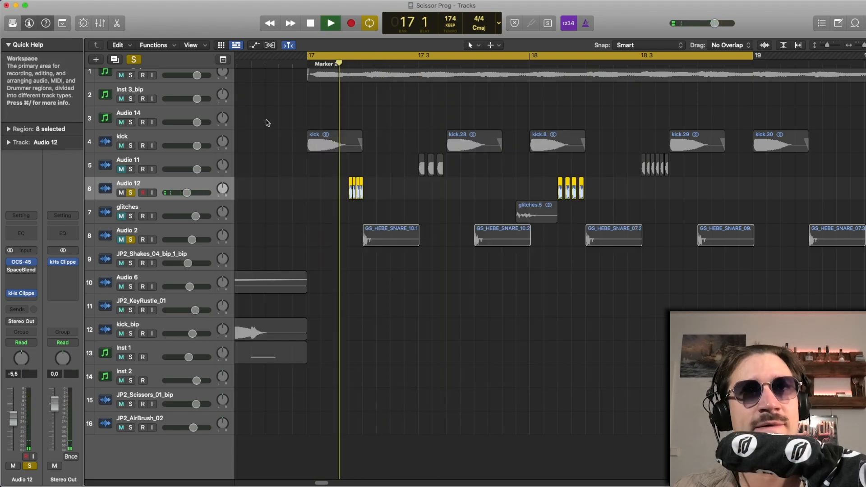
key("space")
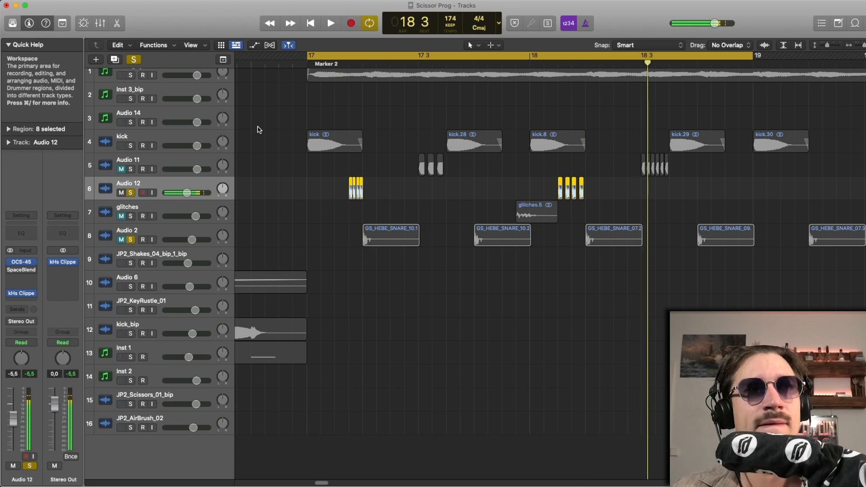
- Enable the SpaceBlender reverb on Audio 12, review its settings while playing the slices, and close the plug-in
left_click_drag(549, 171, 638, 187)
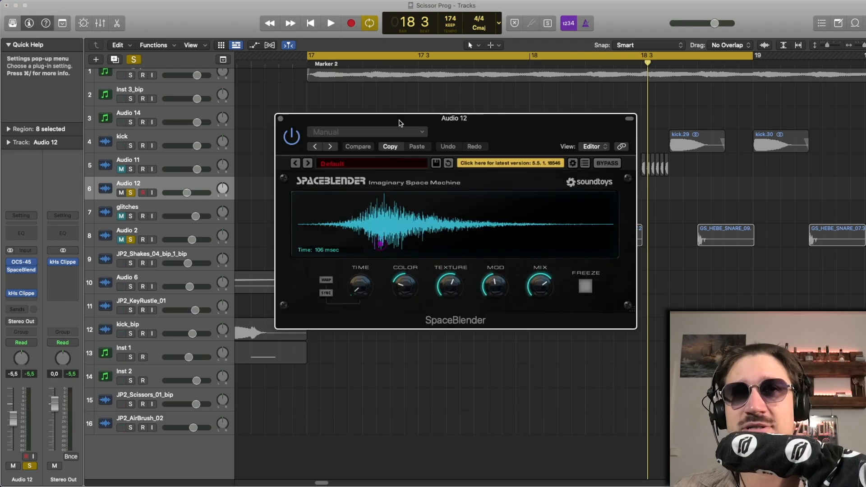
left_click_drag(370, 125, 174, 102)
key("space")
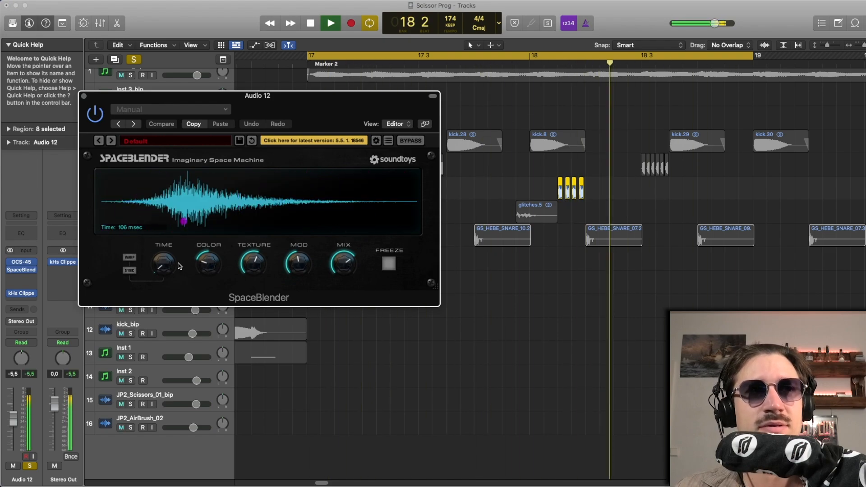
key("space")
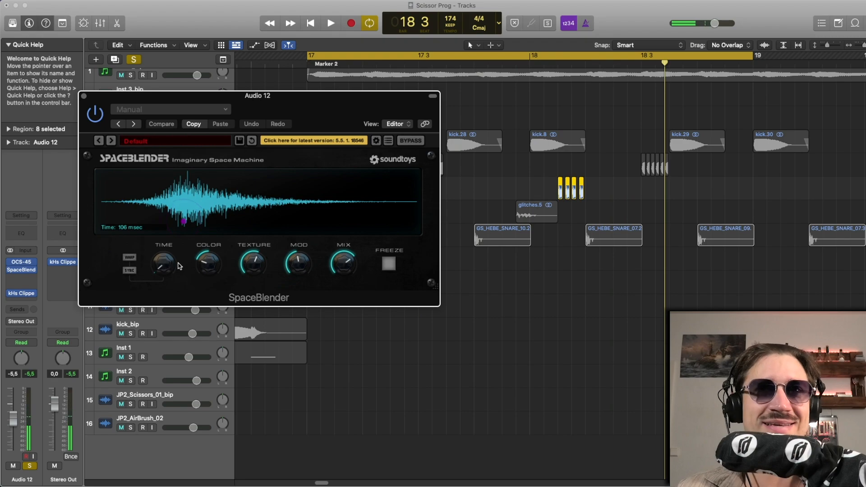
left_click(83, 96)
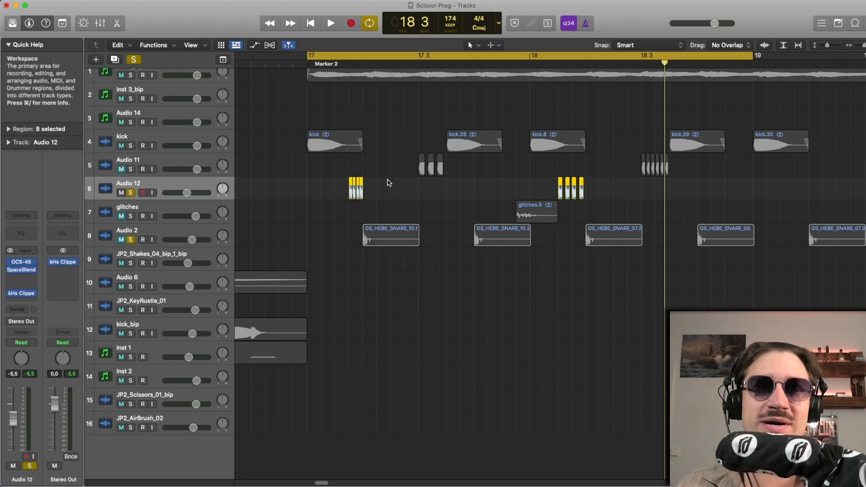
- Take Audio 12 out of solo and select the glitches track
scroll(405, 204, "right", 3)
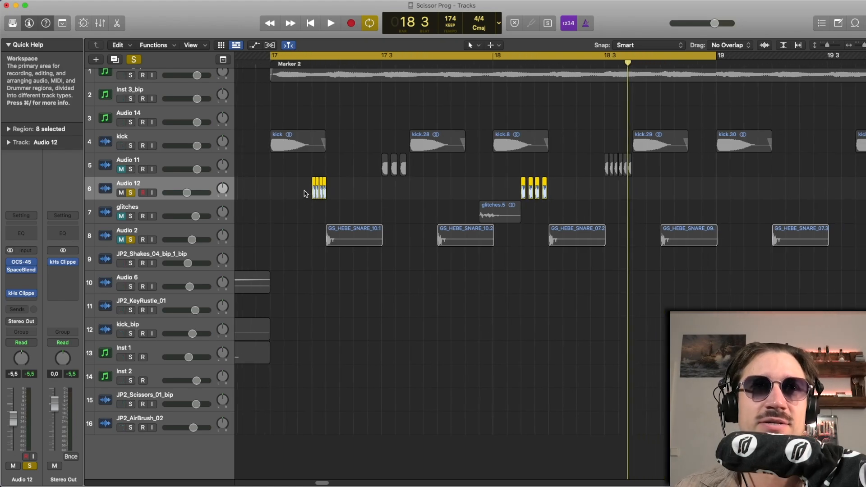
left_click(130, 193)
left_click(332, 220)
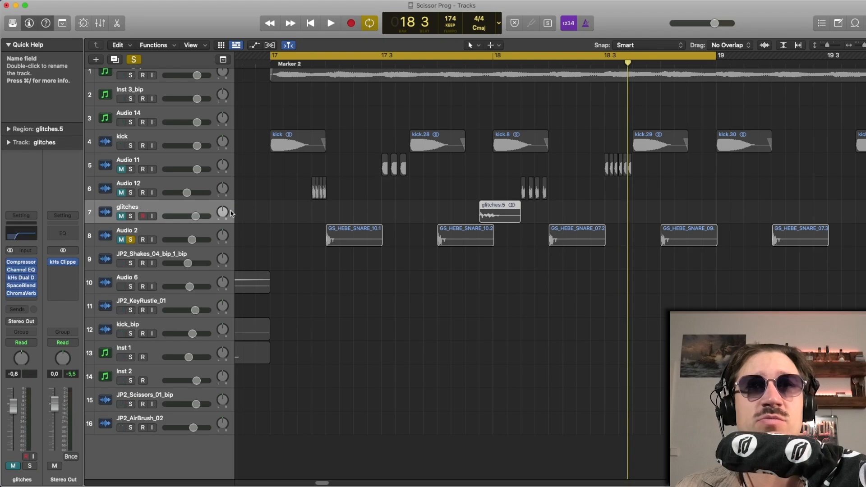
- Examine the second group of four slices on Audio 12 and the six slices on Audio 11 just before kick.29
key("super+Left")
key("super+Left")
key("super+Left")
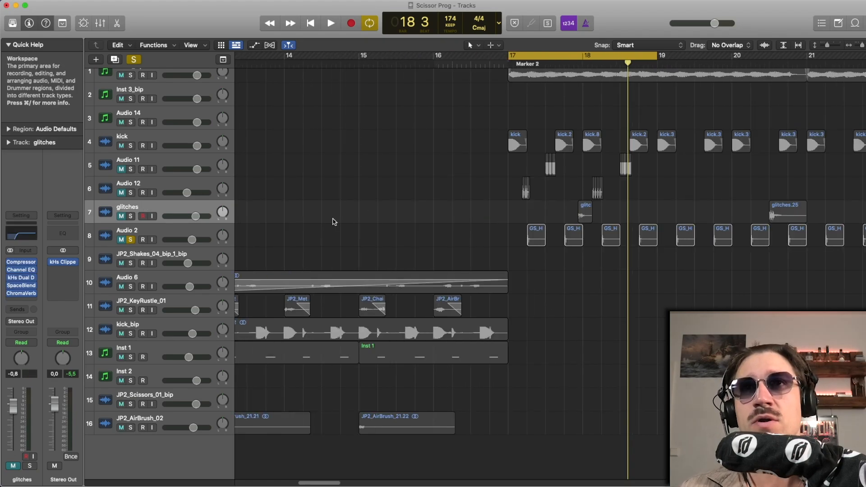
scroll(378, 194, "right", 5)
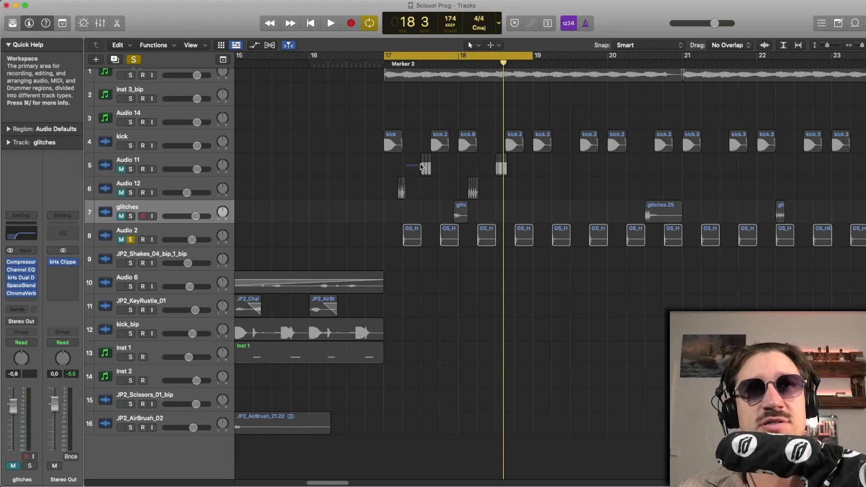
scroll(450, 162, "right", 2)
left_click_drag(398, 188, 411, 188)
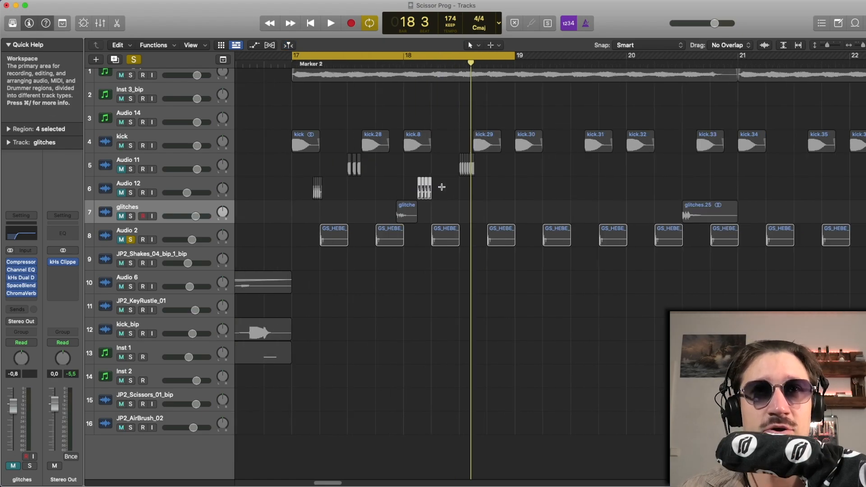
key("super+Right")
key("super+Right")
key("super+Right")
left_click_drag(524, 176, 584, 171)
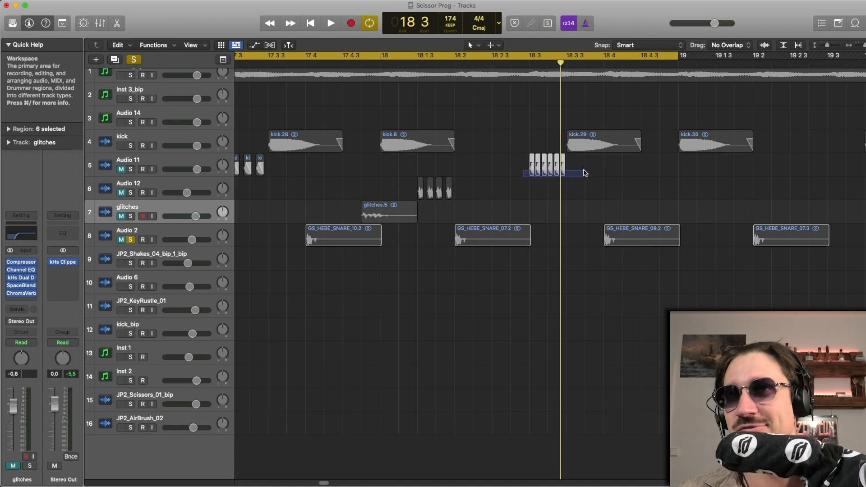
- Delete the Audio 11 and Audio 12 tracks together with all their slices
key("super+Left")
key("super+Left")
key("super+Left")
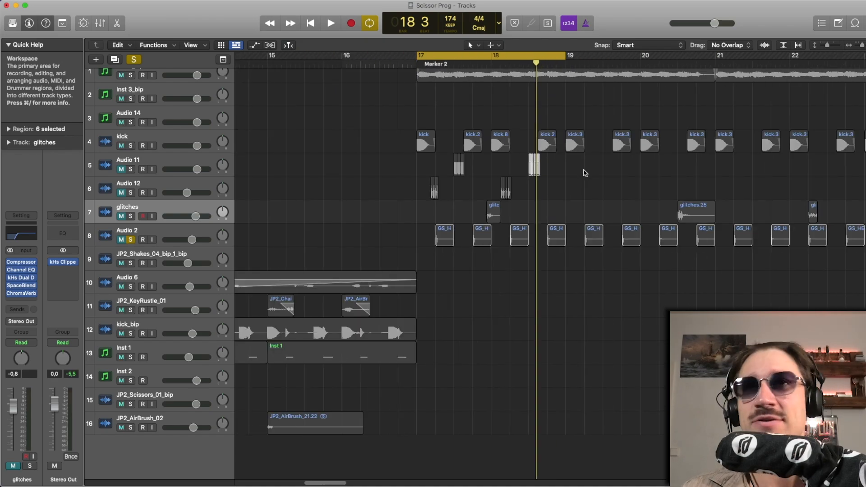
key("super+Left")
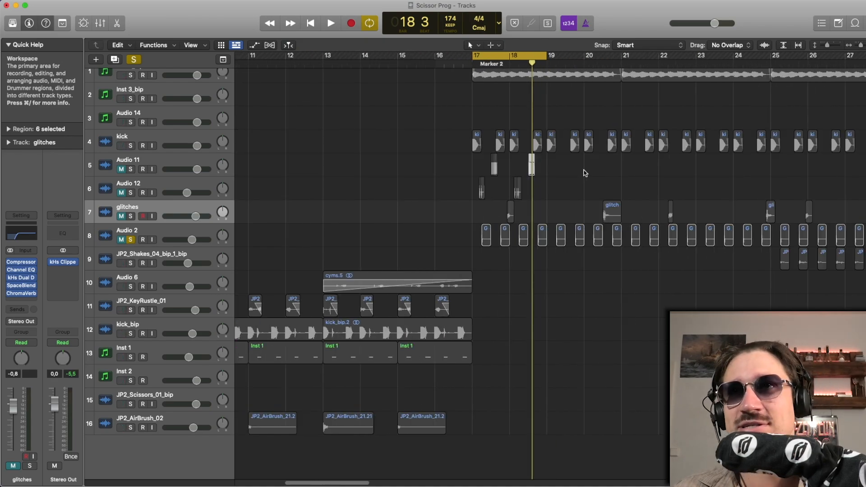
scroll(585, 173, "right", 5)
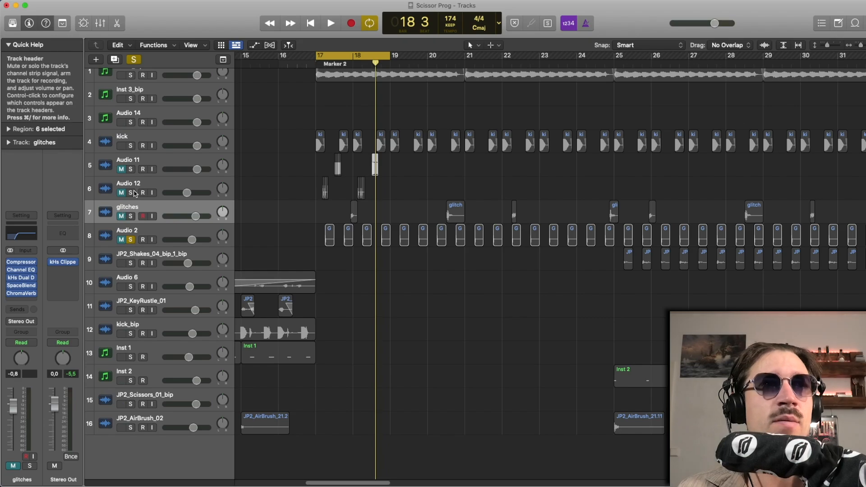
left_click(141, 160)
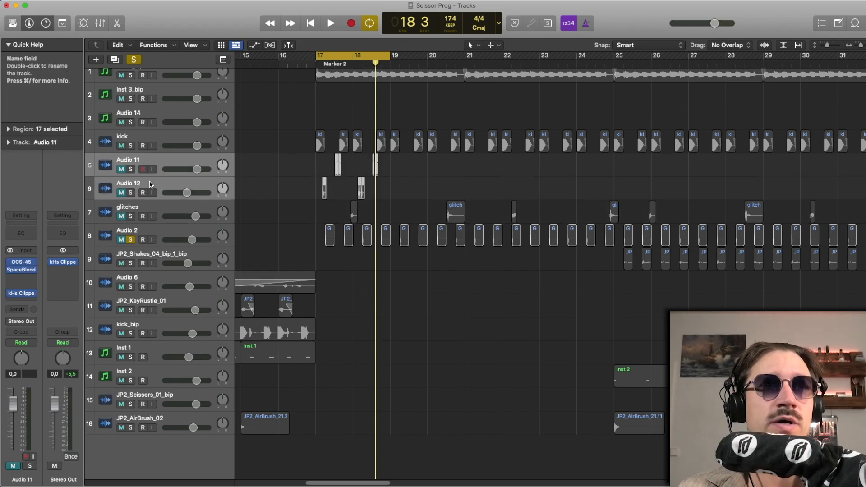
left_click(151, 184, "shift")
key("Delete")
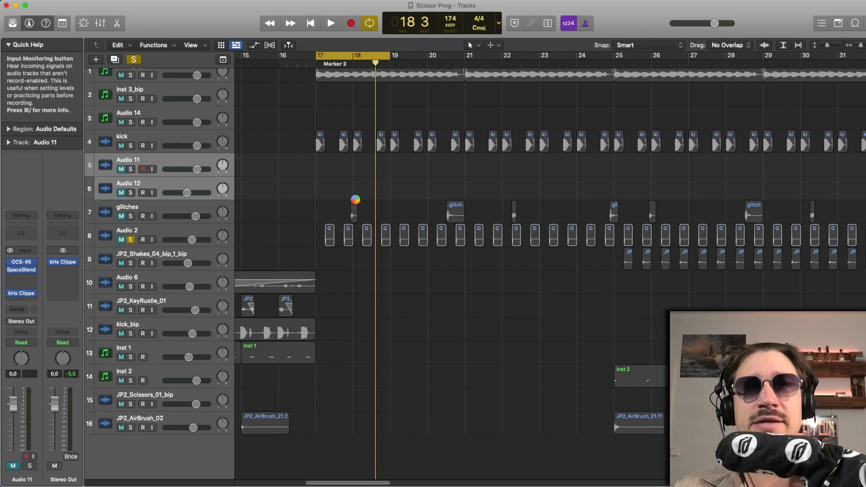
key("ctrl+z")
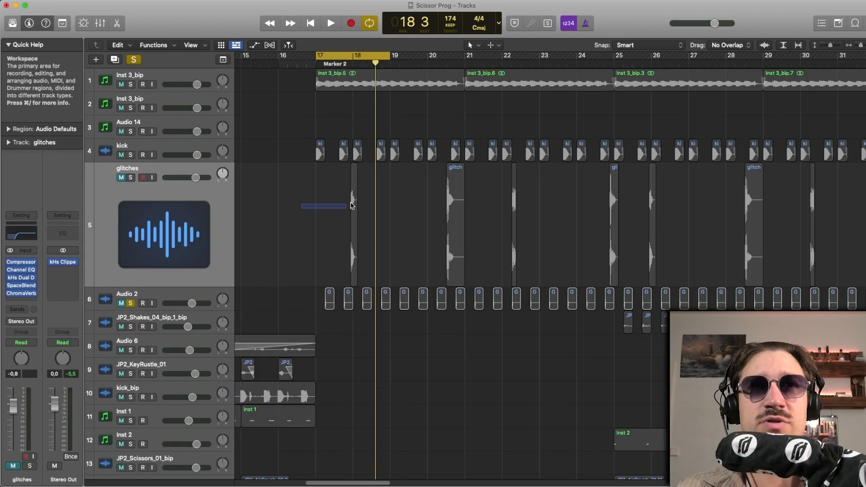
- Select the four glitch regions between bars 20 and 26 and set the cycle range from bar 17 to 26
left_click_drag(352, 205, 353, 205)
left_click_drag(416, 202, 674, 216)
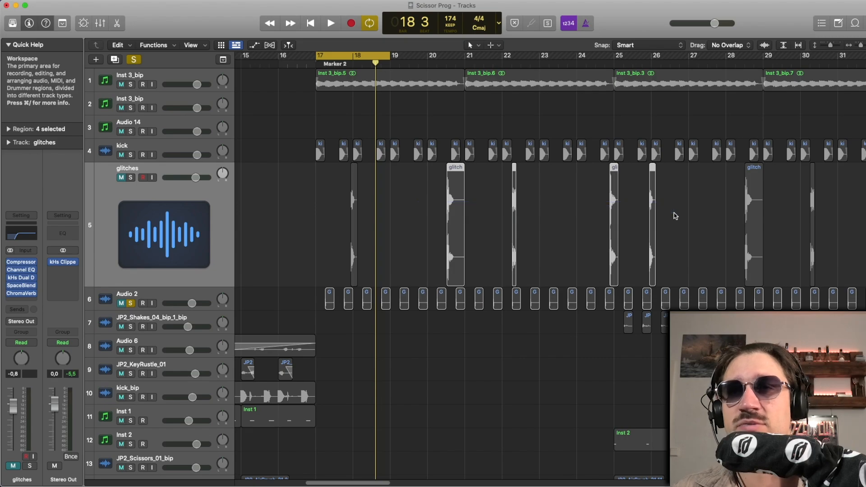
scroll(538, 206, "right", 3)
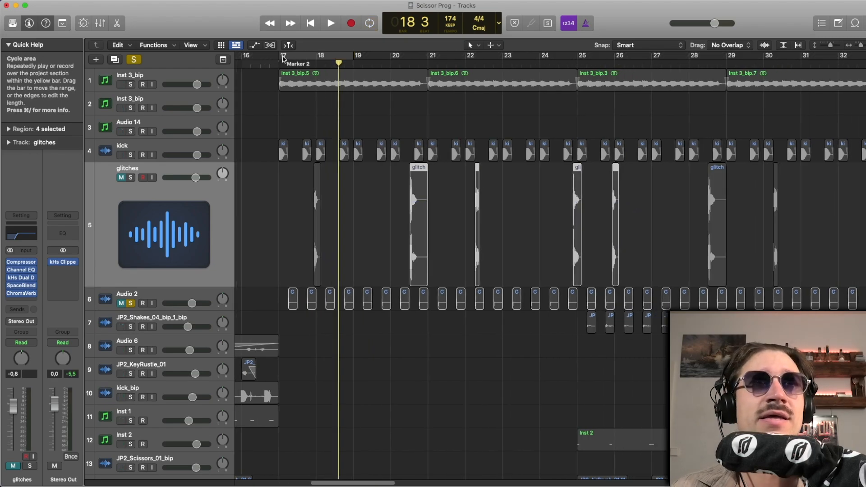
left_click_drag(283, 58, 614, 57)
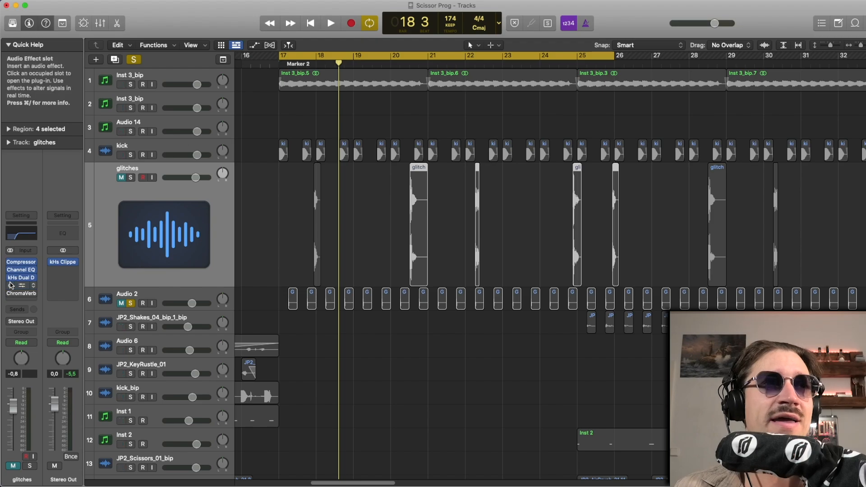
- Solo the kick, glitches and Audio 2 tracks and play bars 17 to 26 with the glitches effects bypassed
left_click(126, 233)
left_click_drag(130, 156, 132, 169)
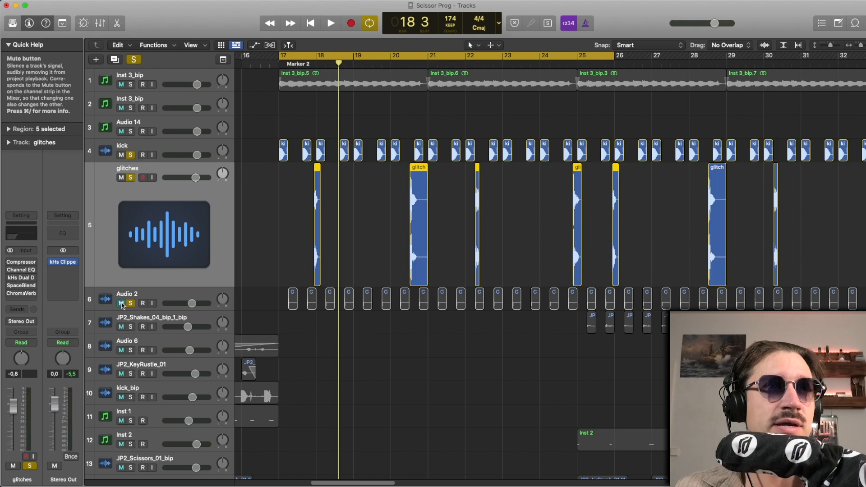
key("space")
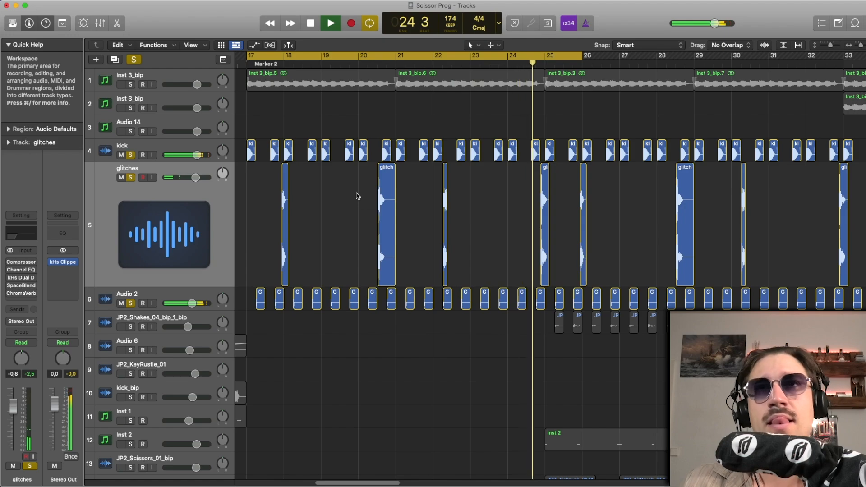
key("Return")
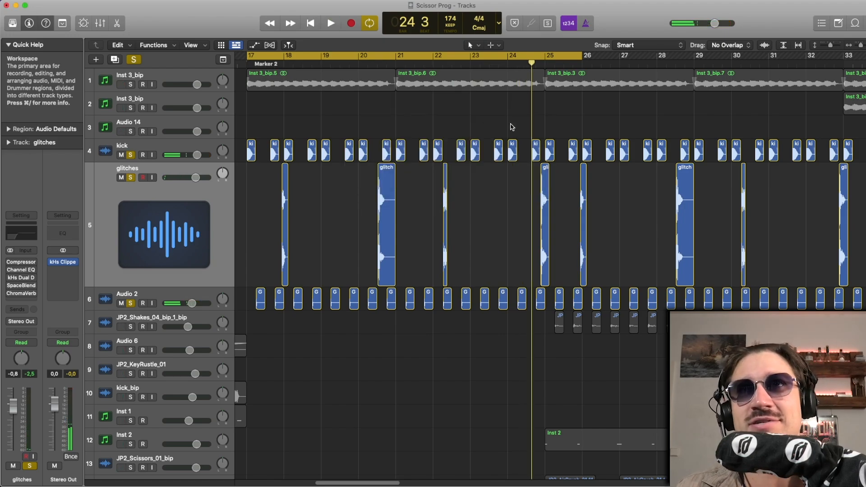
- Turn off the cycle and play the drums and glitch from just before bar 25
left_click(529, 57)
left_click(526, 65)
key("space")
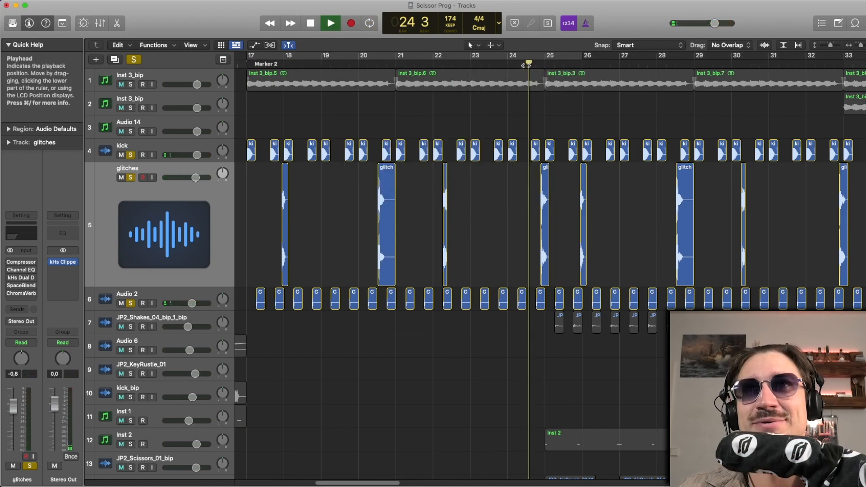
key("Return")
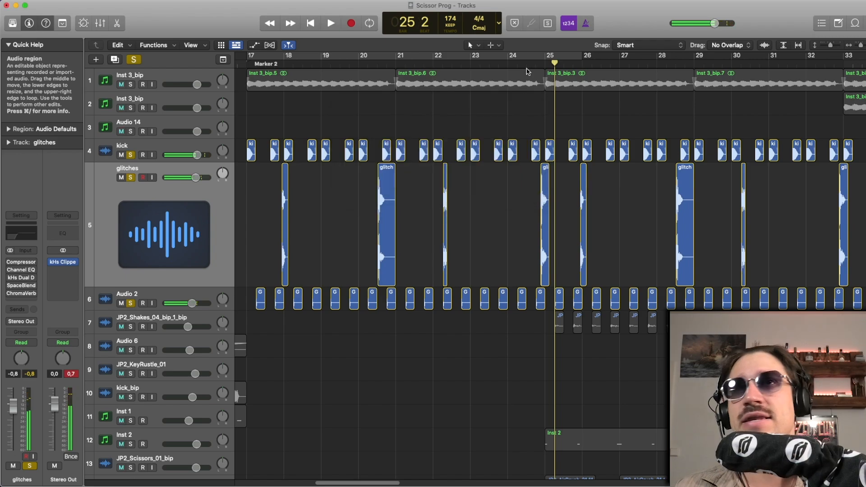
- Set the cycle range from bar 17 to 25, then select the glitch regions inside it and deselect them
left_click_drag(546, 60, 259, 70)
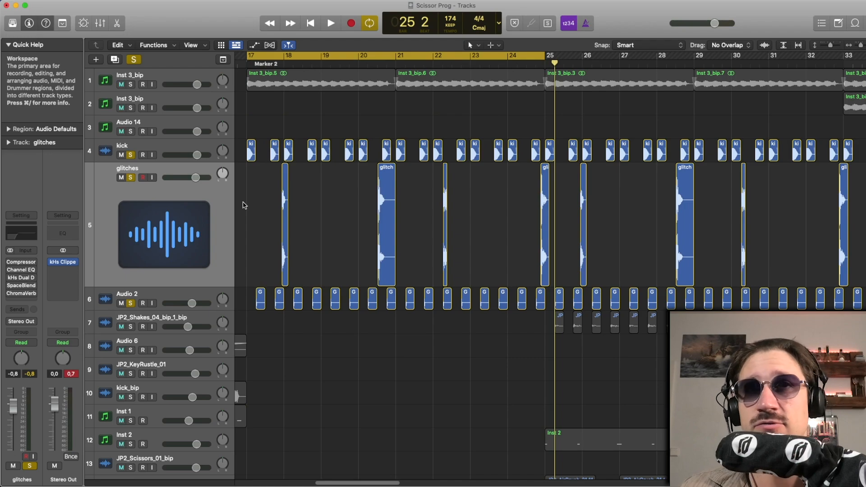
left_click_drag(261, 199, 564, 213)
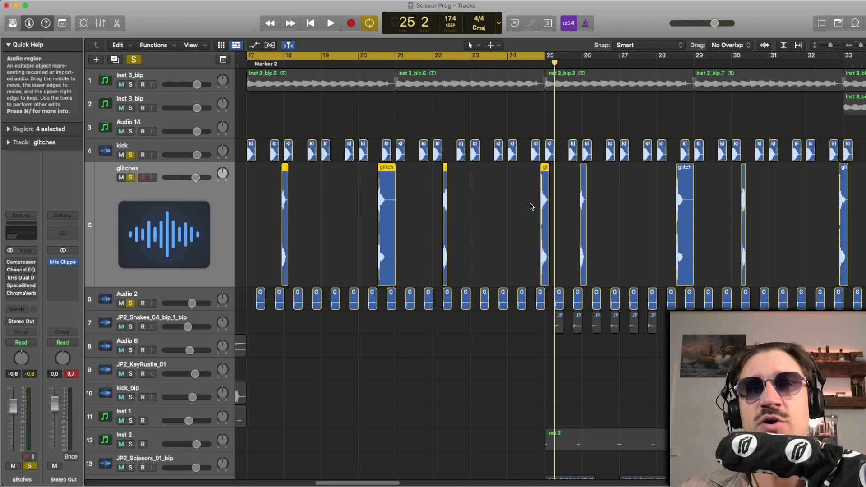
left_click(493, 192)
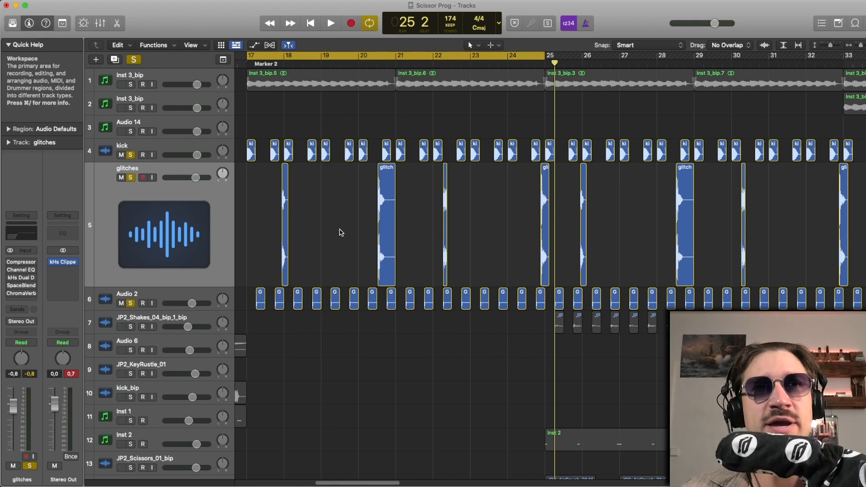
- Take the kick, glitches and Audio 2 tracks out of solo and play the full mix from bar 17 to 25
scroll(270, 174, "left", 2)
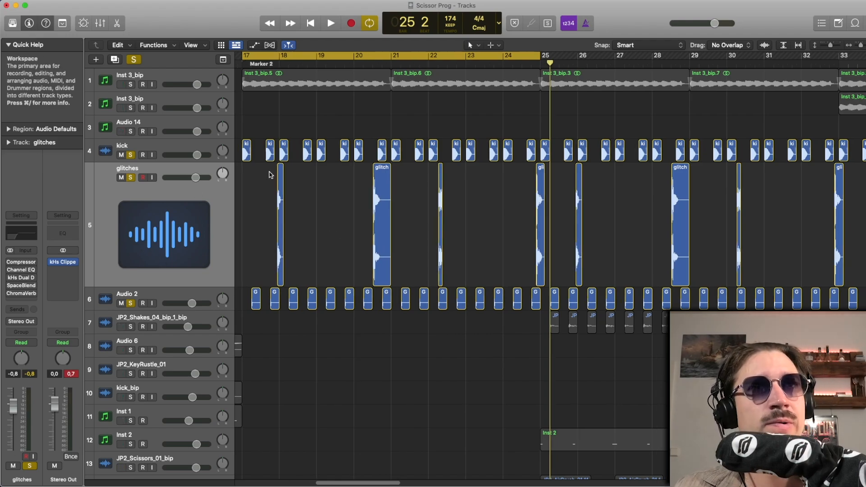
left_click_drag(131, 155, 132, 306)
left_click(121, 177)
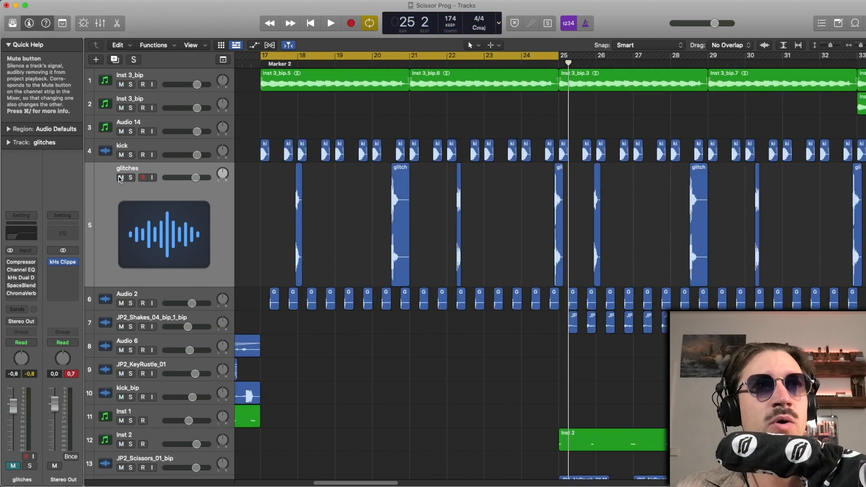
left_click(298, 211)
key("space")
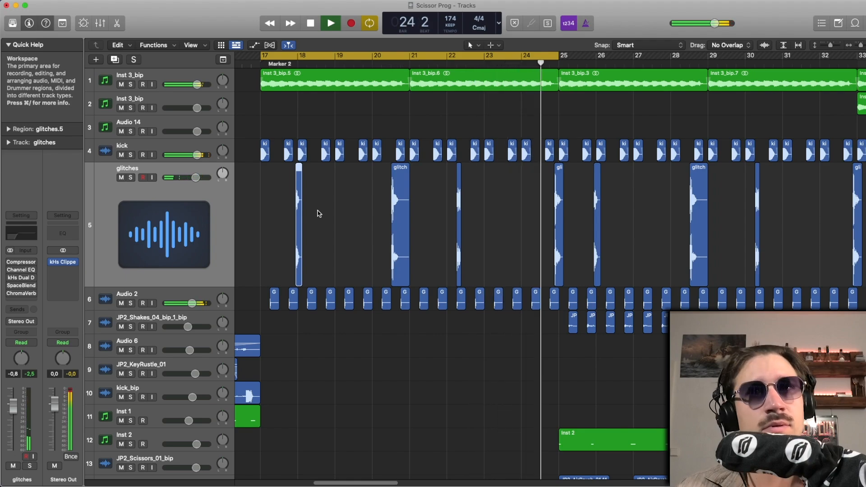
key("space")
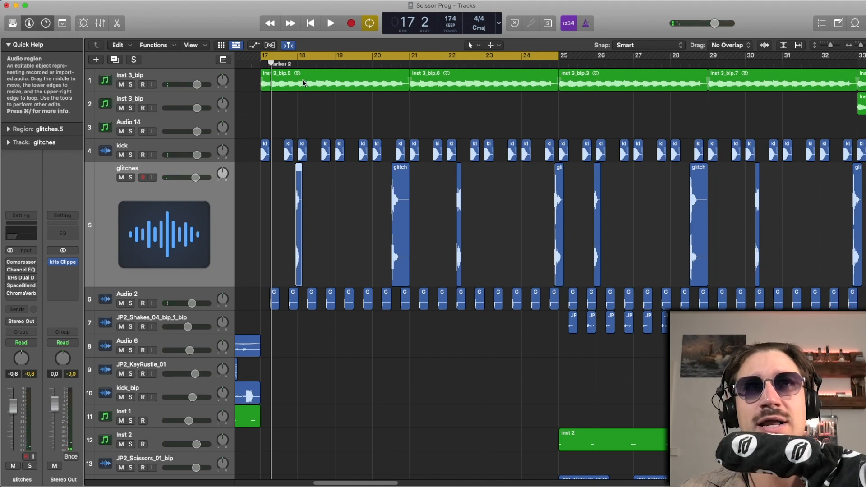
- Set the cycle range from just before bar 18 to bar 20 and solo the glitches track
left_click(293, 57)
left_click_drag(294, 57, 373, 89)
key("space")
left_click(130, 177)
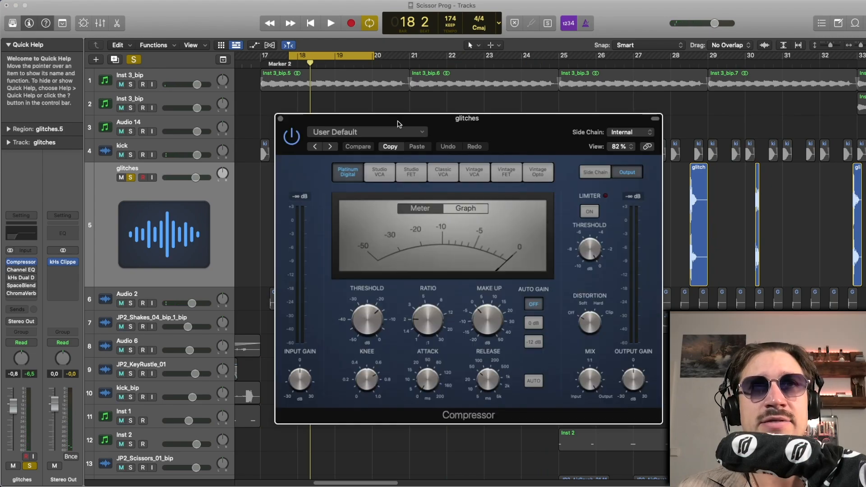
- Enable and open the Compressor on the glitches track and play the glitch at bar 18 through it
left_click_drag(398, 124, 300, 101)
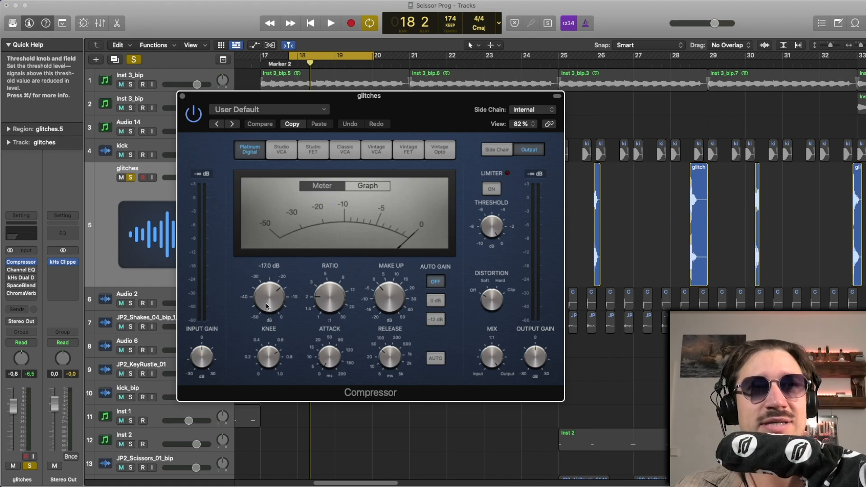
key("space")
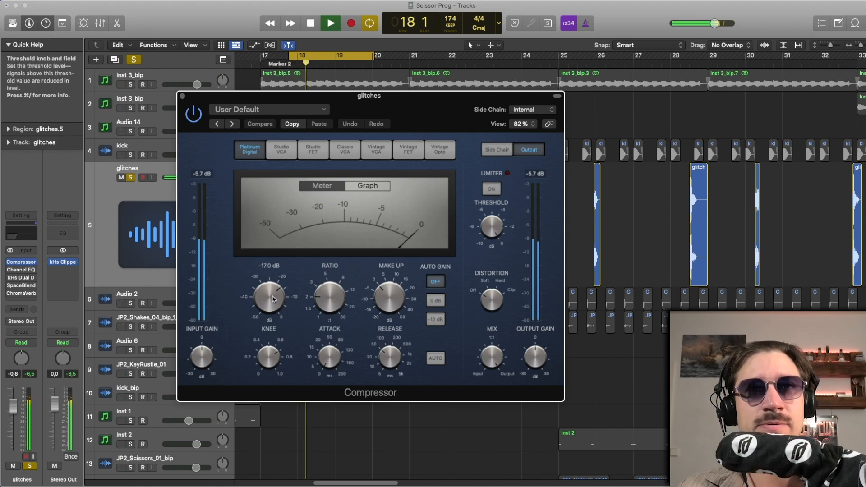
key("space")
- Turn off the cycle, audition the long glitch just before bar 21 through the Compressor, and close the plug-in
left_click(360, 58)
left_click_drag(369, 95, 353, 251)
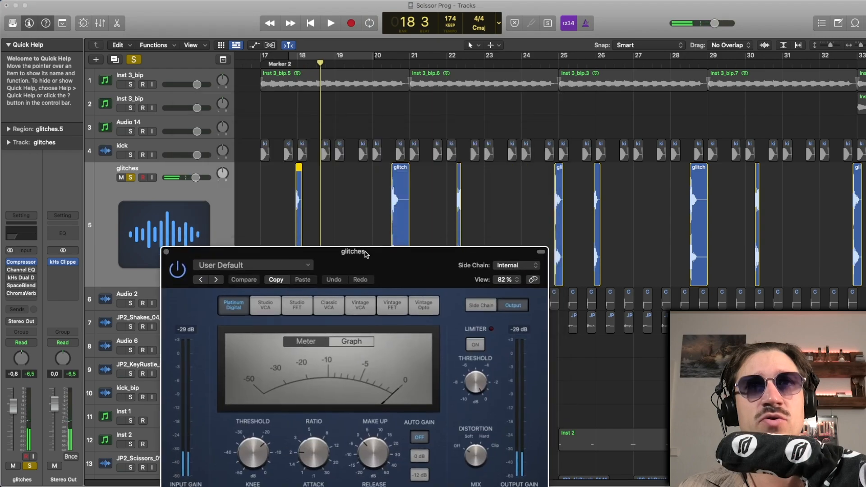
left_click_drag(390, 67, 406, 66)
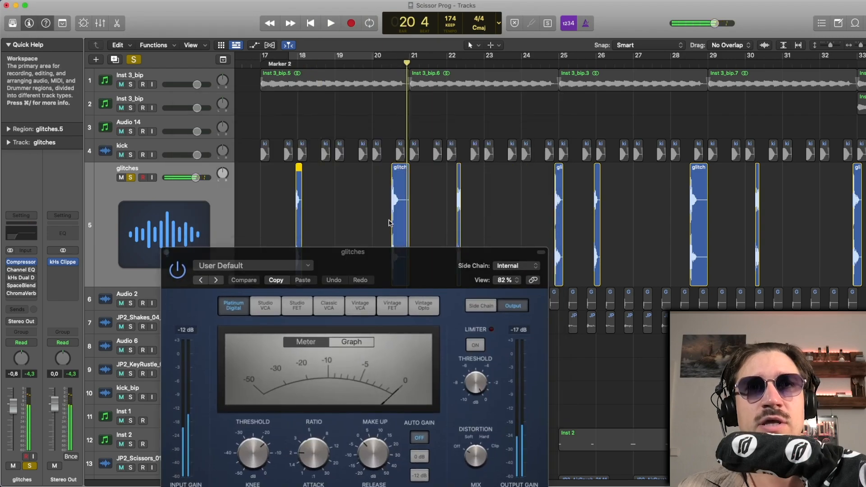
left_click_drag(403, 252, 417, 104)
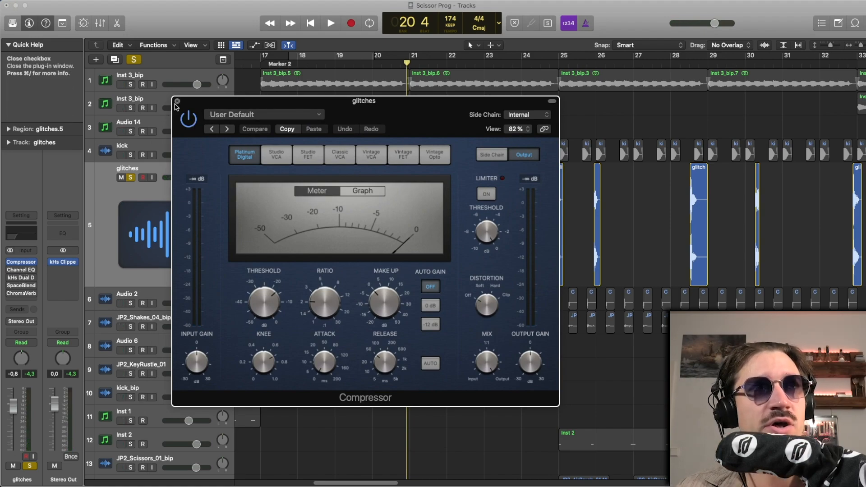
left_click(177, 102)
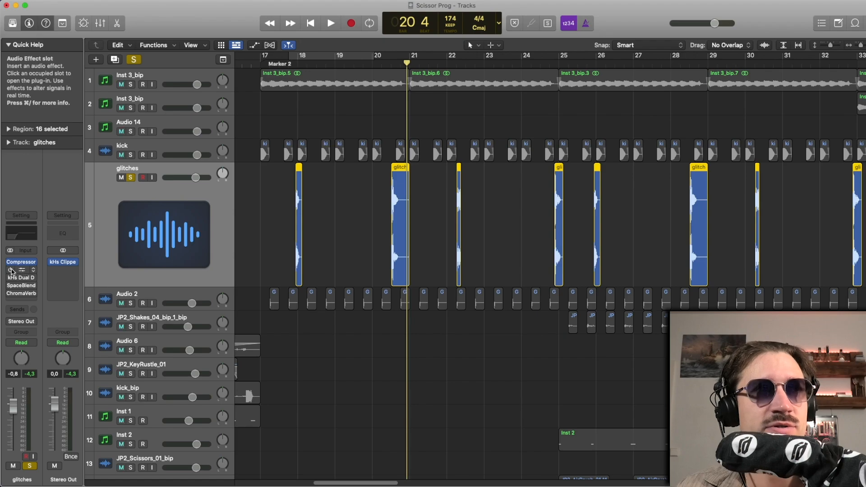
- Enable and open the Channel EQ on the glitches track and play the glitches through its low cut
left_click(22, 270)
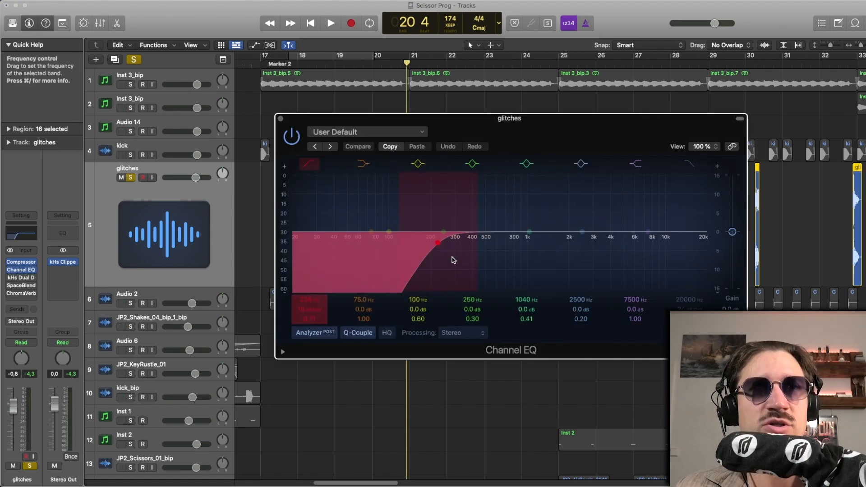
key("space")
left_click_drag(373, 123, 347, 123)
key("space")
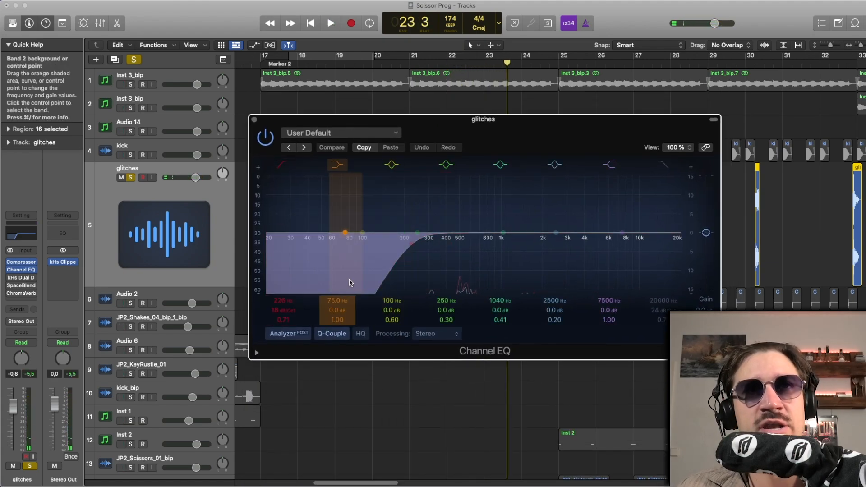
- Enable and open kHs Dual Delay on the glitches track and close the Channel EQ
left_click(11, 279)
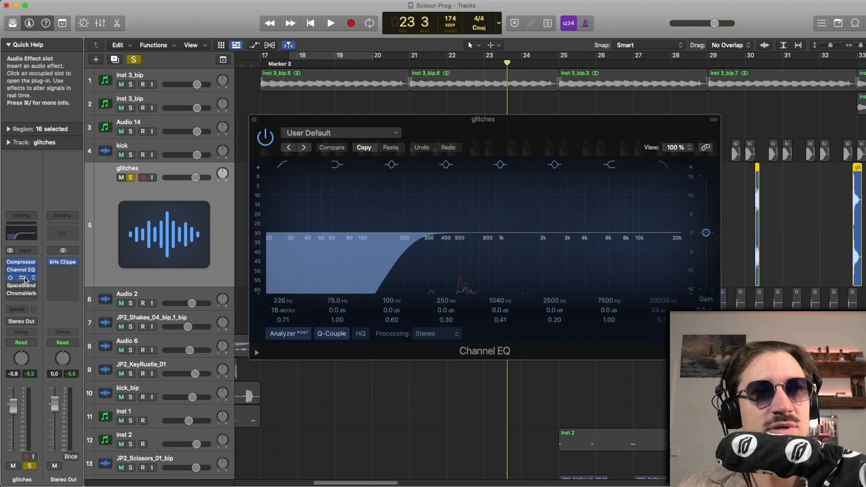
left_click(25, 279)
left_click(254, 119)
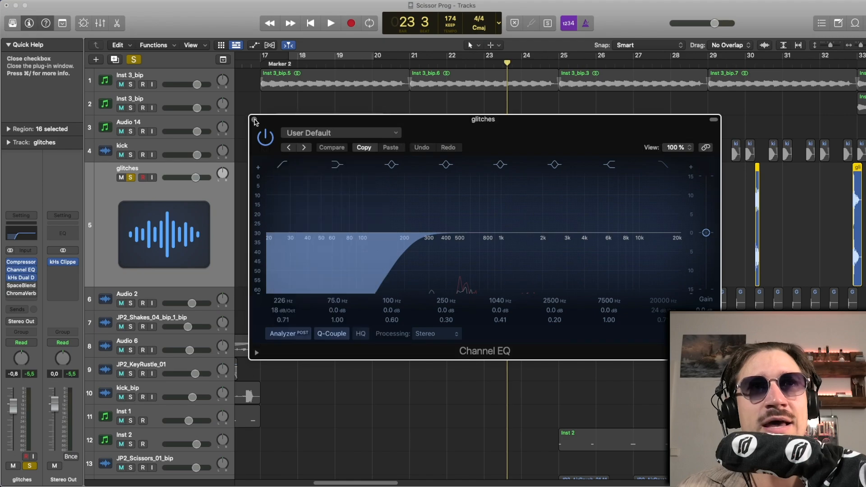
left_click_drag(357, 119, 309, 126)
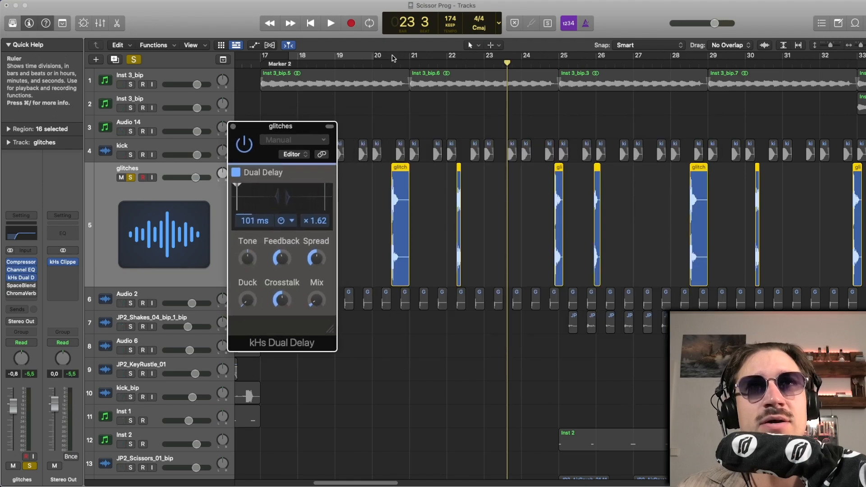
- Audition the glitch just before bar 21 and the one in bar 22 through the Dual Delay, cycling each briefly
left_click(390, 56)
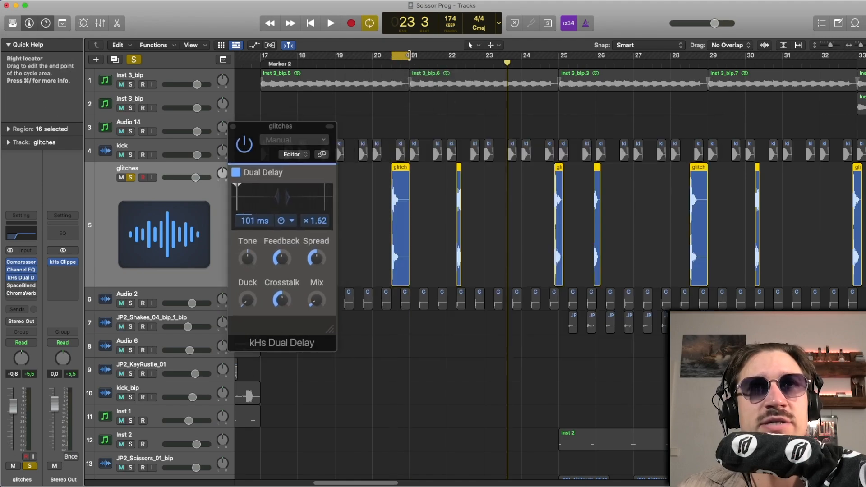
key("space")
key("space")
left_click(402, 56)
left_click_drag(458, 61, 485, 59)
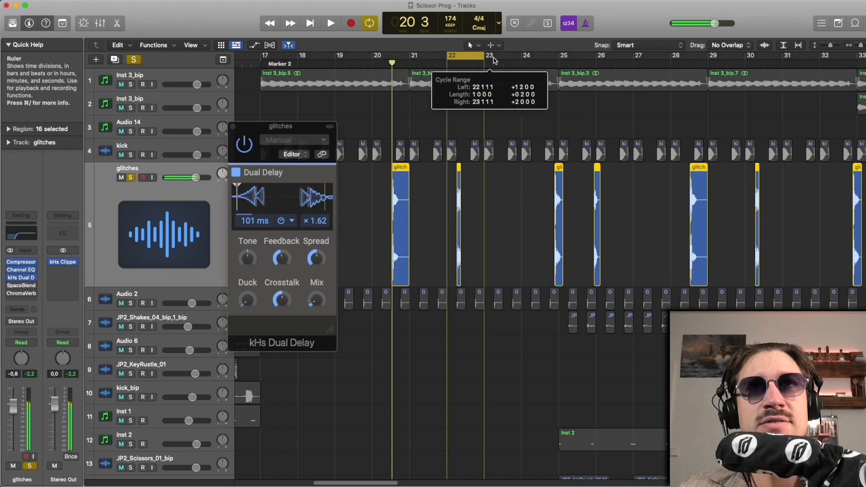
key("space")
key("space")
left_click(487, 59)
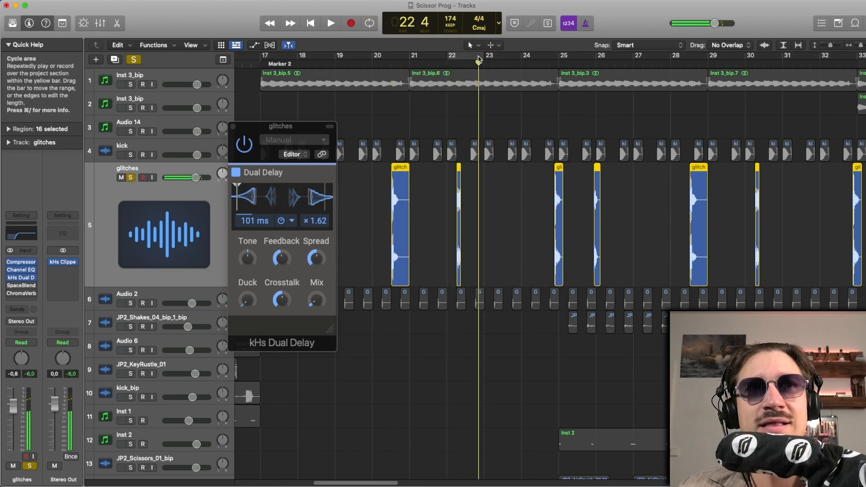
- Cycle from about bar 25 to 26, audition the glitches there through the Dual Delay, and turn the cycle off
left_click_drag(557, 56, 583, 55)
key("space")
key("space")
key("space")
key("space")
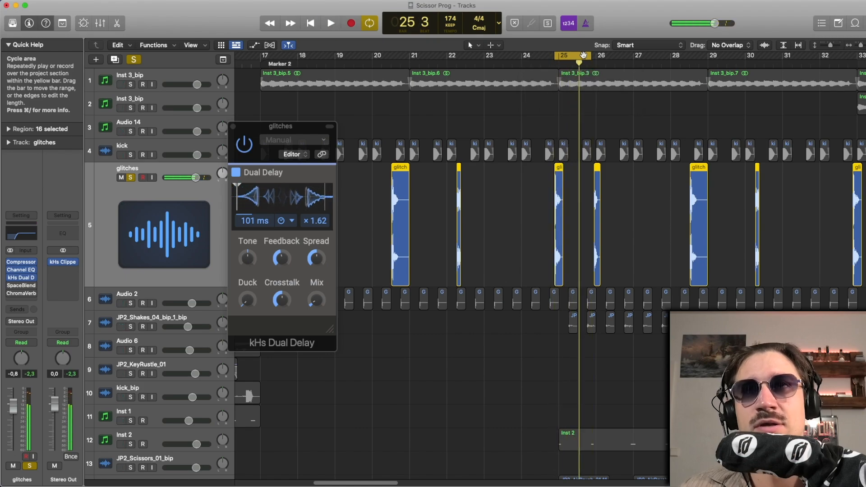
left_click(583, 55)
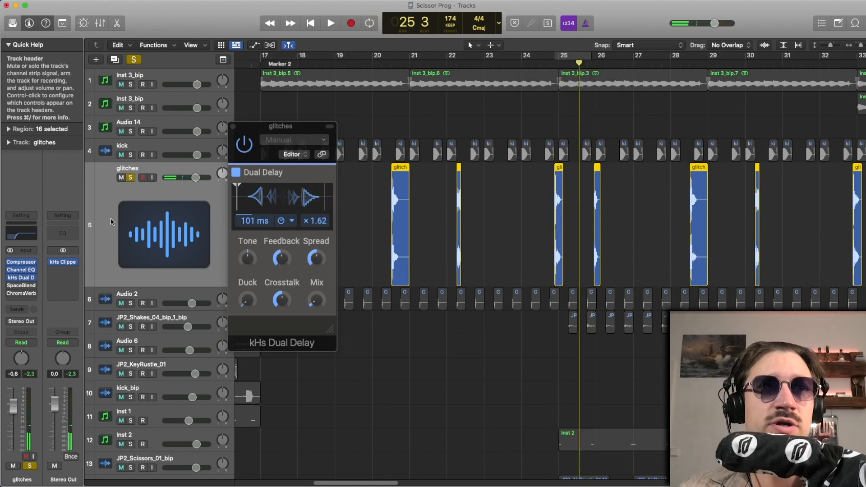
- Enable and open SpaceBlender on the glitches track, close the Dual Delay, and move SpaceBlender clear of the ruler
mouse_move(12, 289)
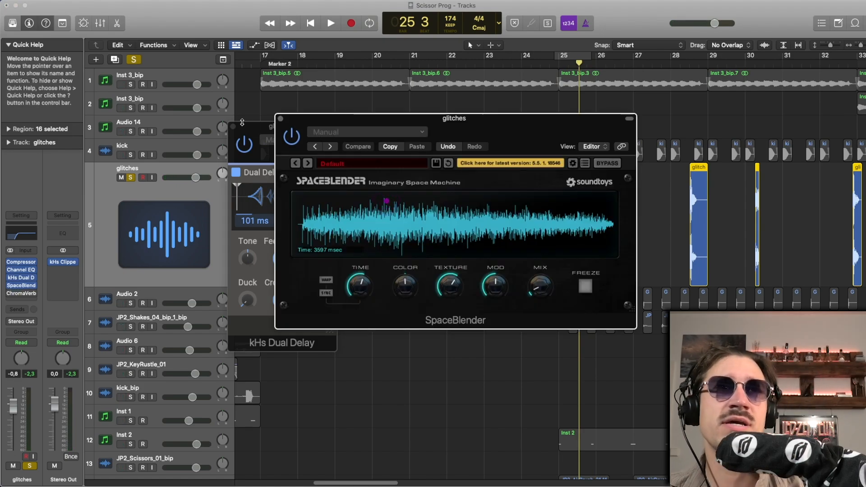
left_click(232, 127)
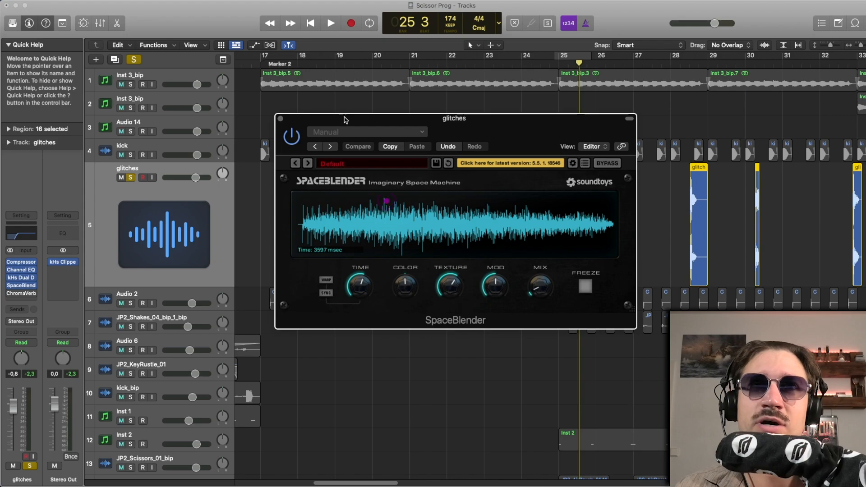
left_click_drag(344, 119, 291, 235)
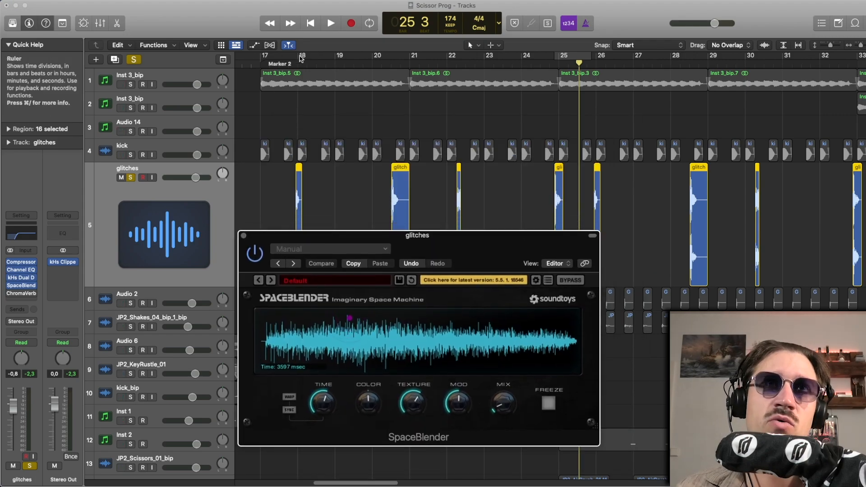
- Set the cycle range from 17 4 2 1 to 25 2 1 1 and play the glitches through SpaceBlender
left_click(321, 57)
left_click_drag(321, 57, 567, 58)
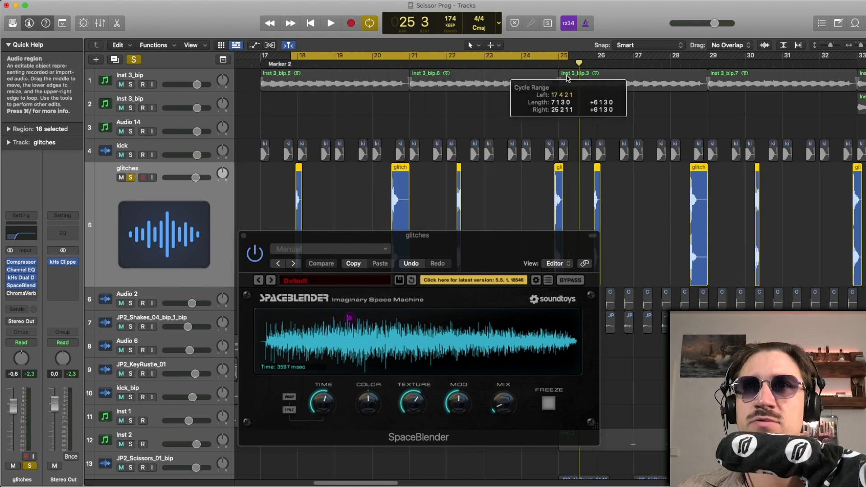
key("space")
left_click_drag(432, 242, 330, 105)
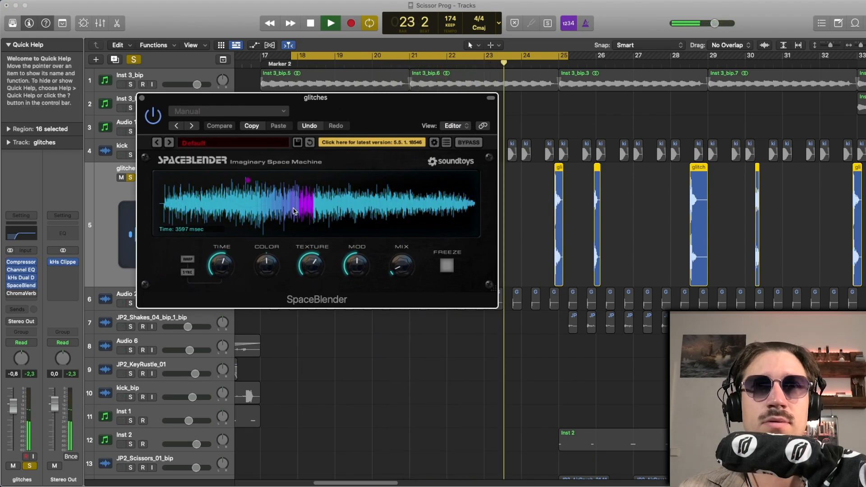
key("space")
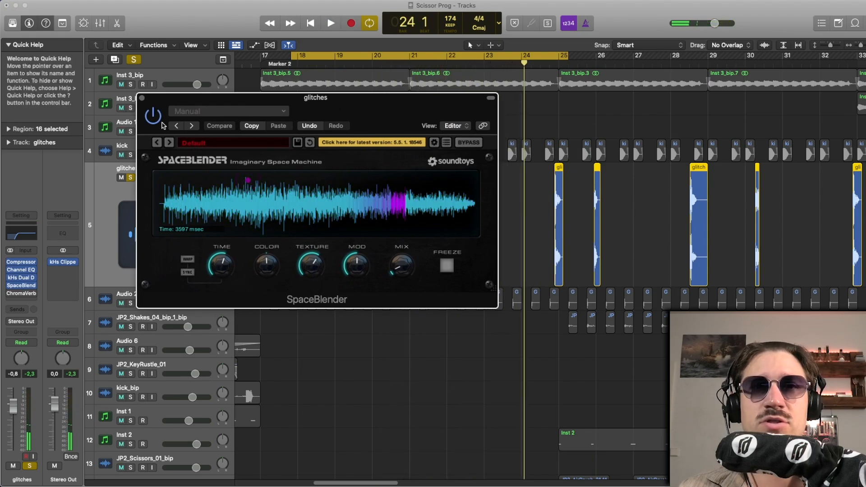
- Close SpaceBlender, enable and open ChromaVerb on the glitches track, and move its window clear of the ruler
left_click(141, 98)
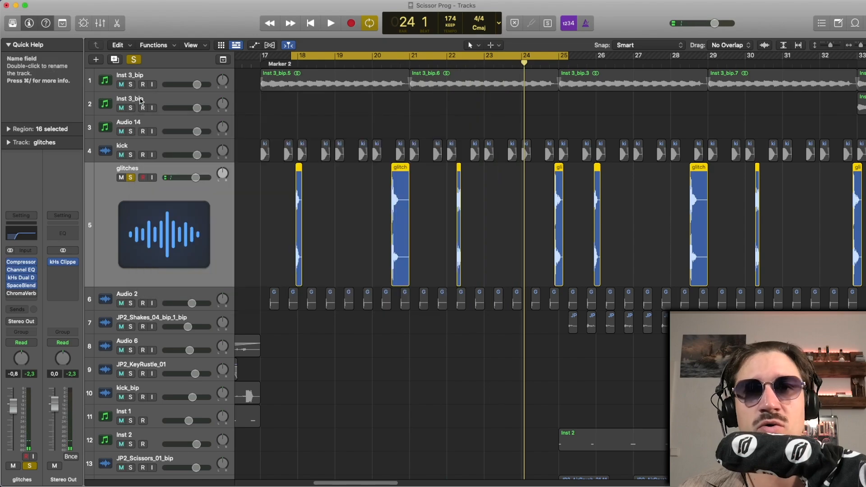
left_click(269, 224)
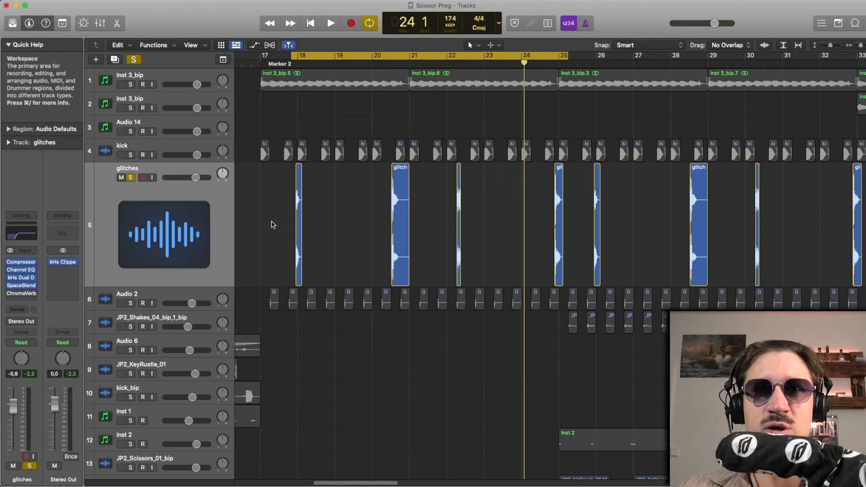
left_click(22, 294)
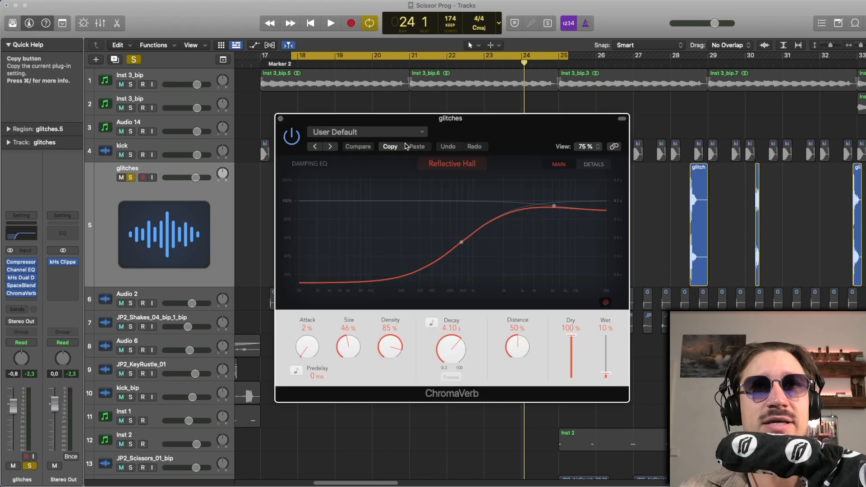
left_click_drag(459, 125, 320, 105)
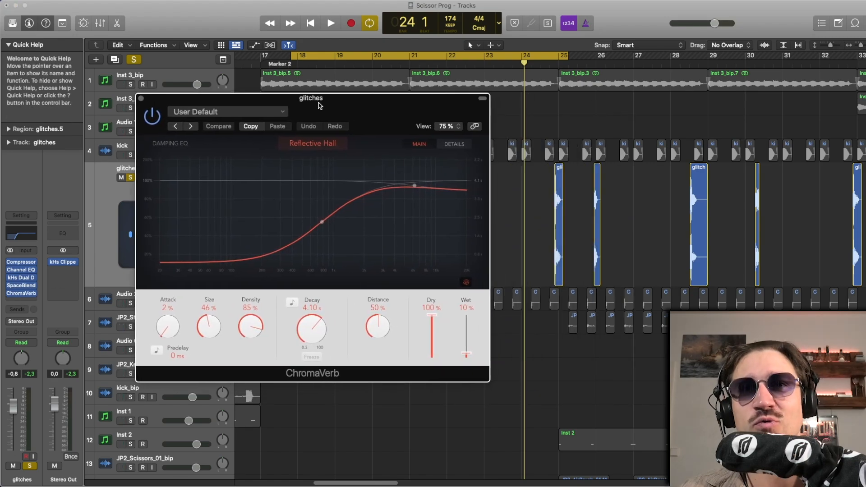
- Play the cycled glitches through ChromaVerb, stop playback, and close the plug-in
key("space")
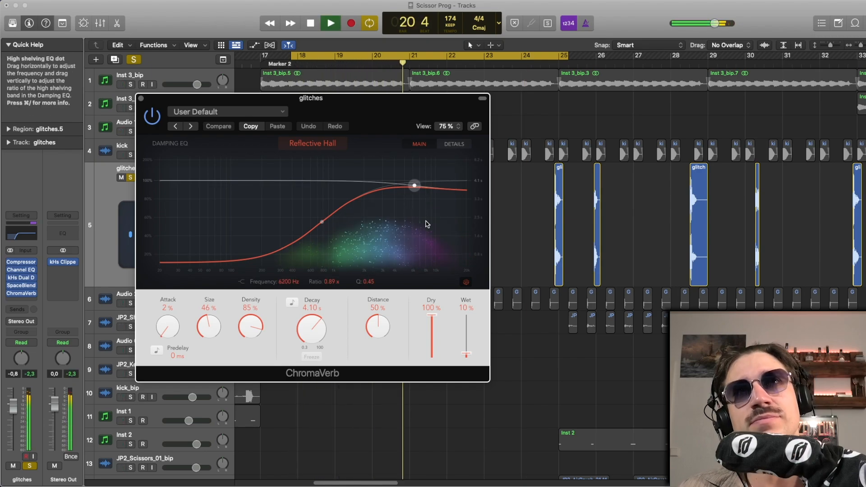
key("space")
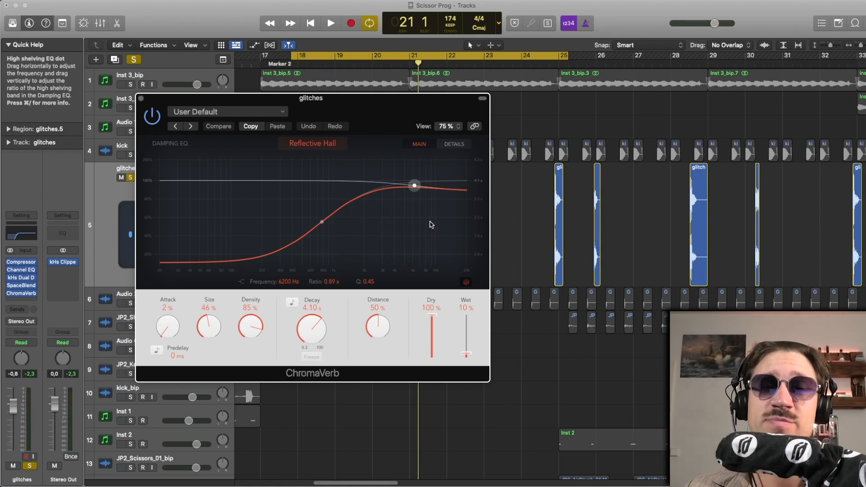
left_click(140, 99)
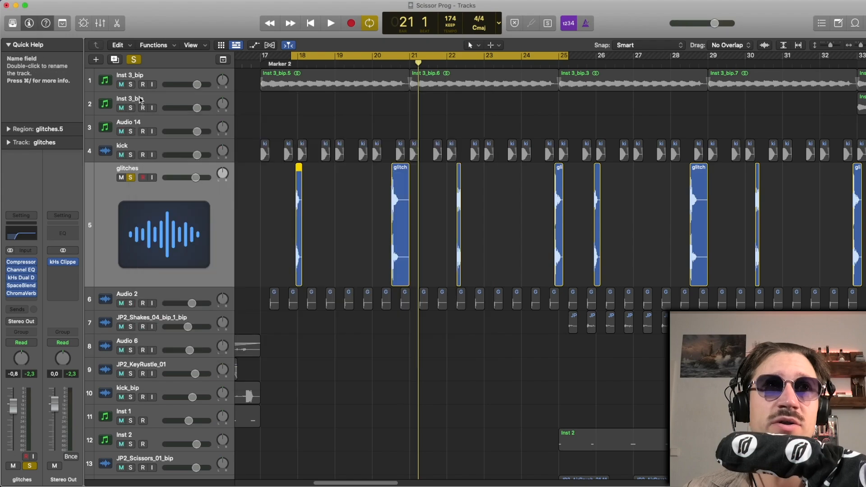
- Turn off solo on the glitches track and clear the region selection
left_click(118, 220)
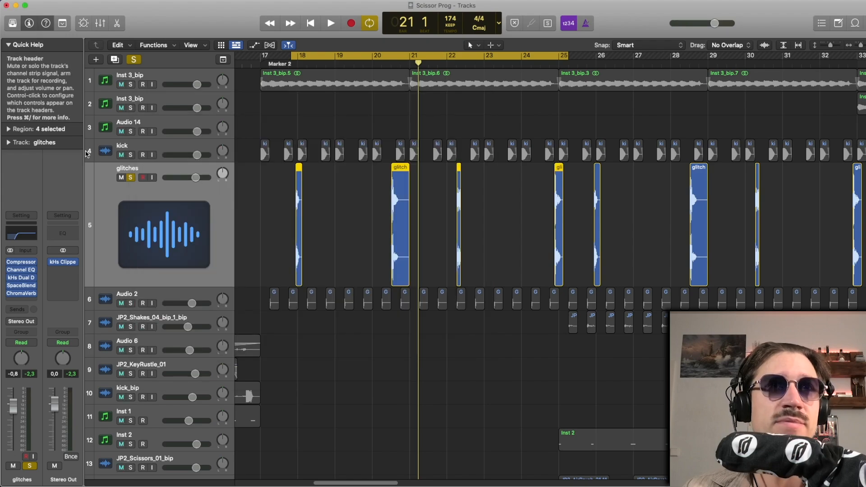
left_click(131, 177)
left_click(377, 263)
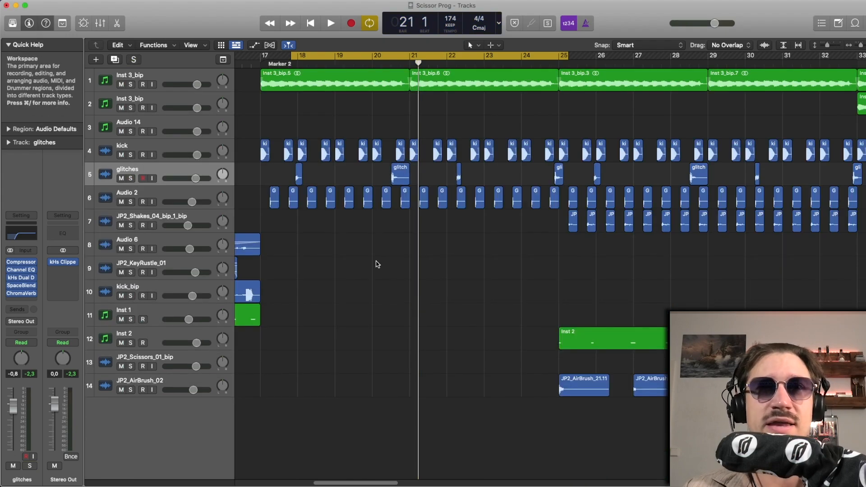
- Set the cycle range from bar 17 to bar 33 and turn the cycle off
key("super+Left")
key("super+Left")
key("super+Left")
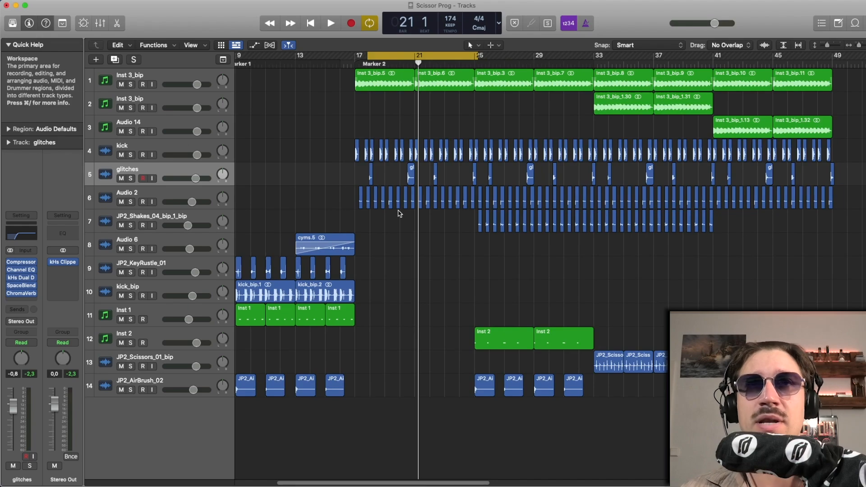
left_click_drag(355, 73, 599, 72)
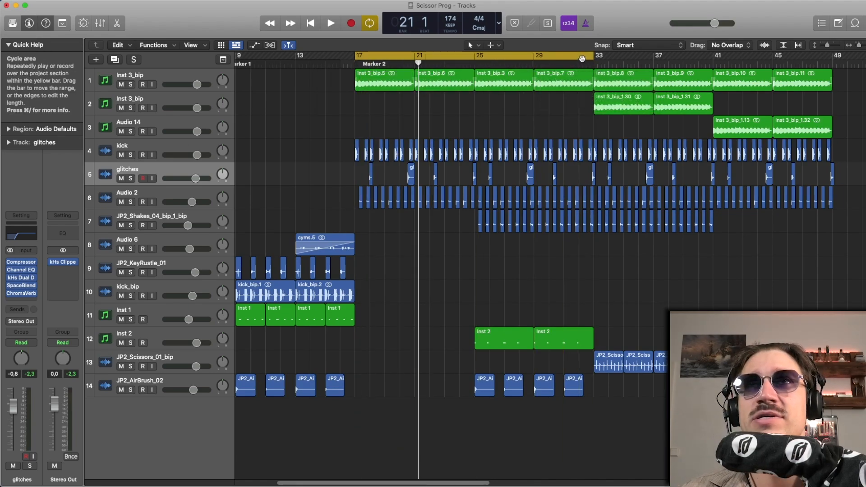
left_click(582, 58)
- Play the full arrangement from bar 15 up to about bar 33, dismissing the system overload alerts
left_click(325, 71)
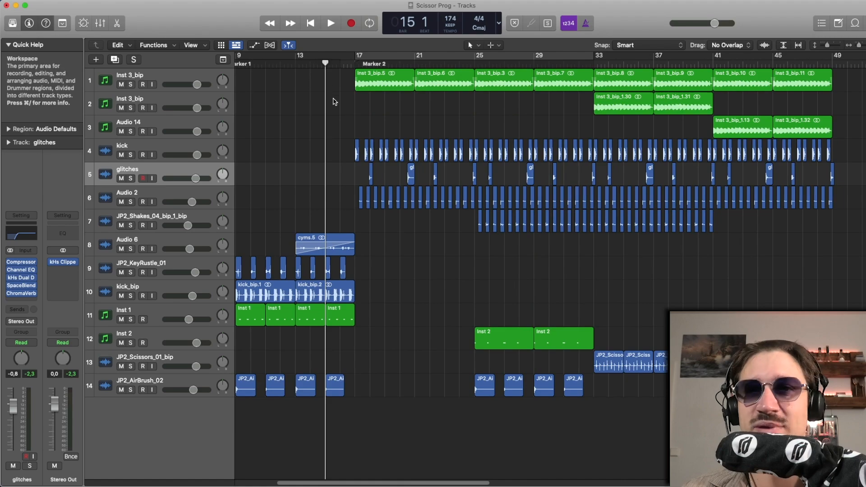
key("super+Up")
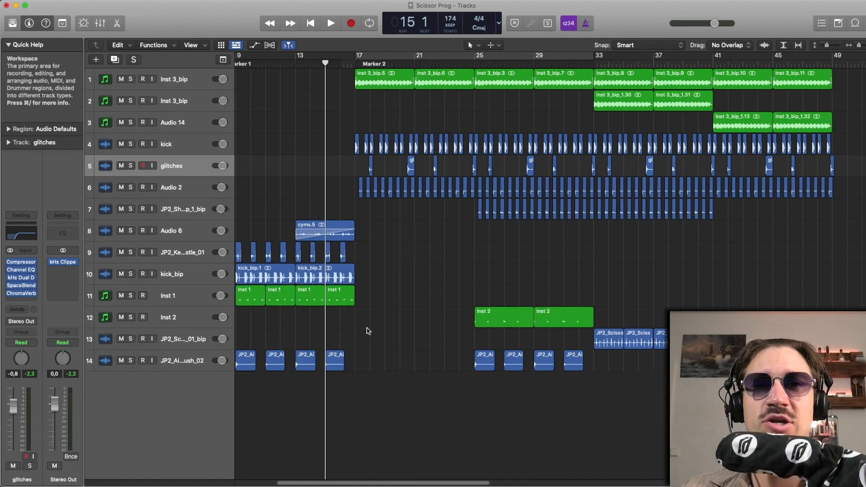
key("space")
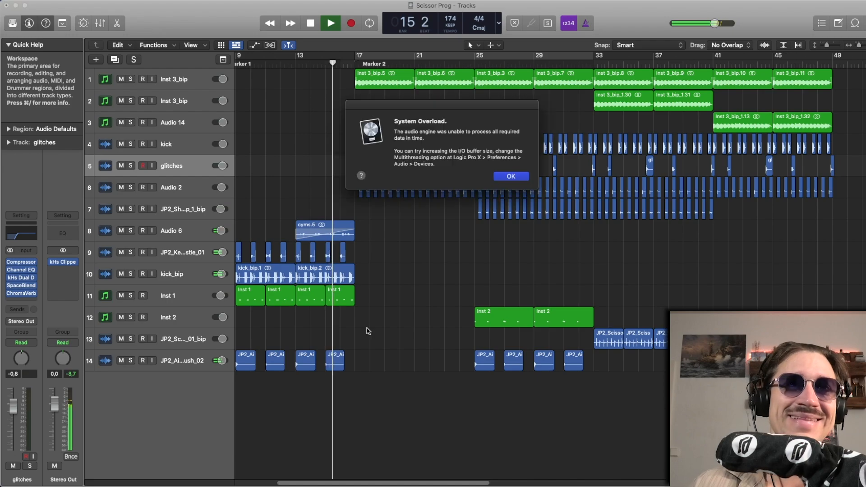
key("Return")
key("space")
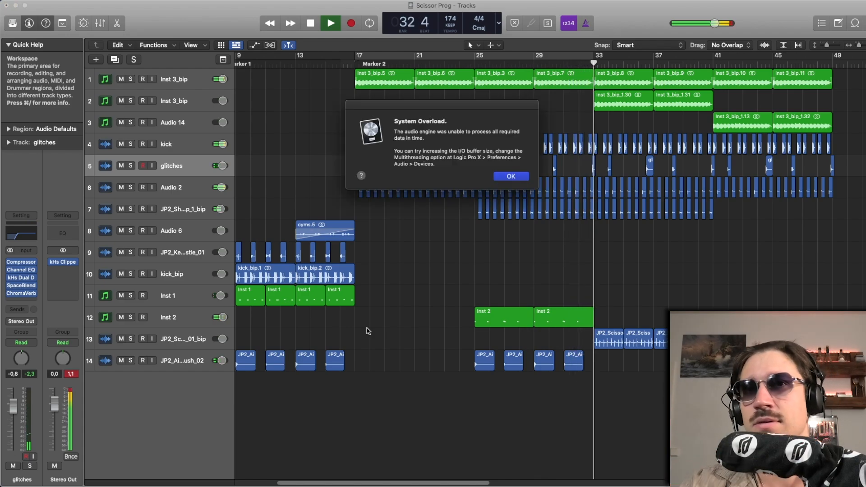
key("Return")
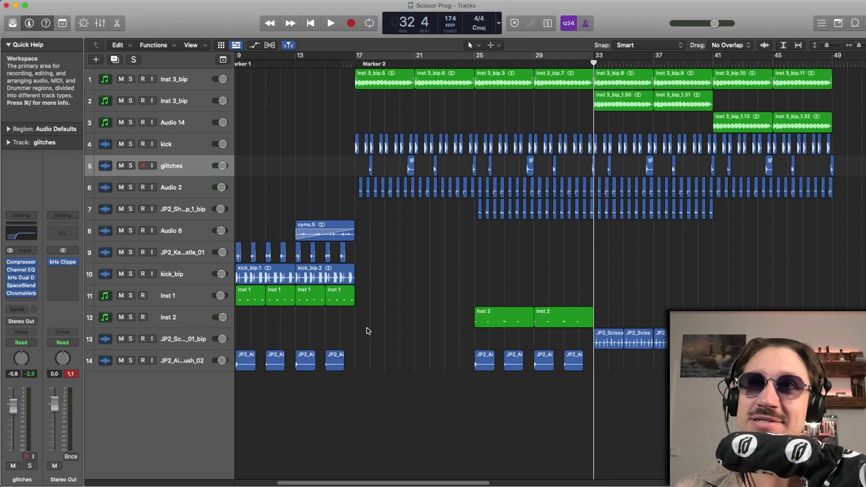
- Return the playhead to bar 1 and turn the cycle from bar 17 to 33 back on
key("super+Left")
key("super+Left")
key("super+Left")
key("Return")
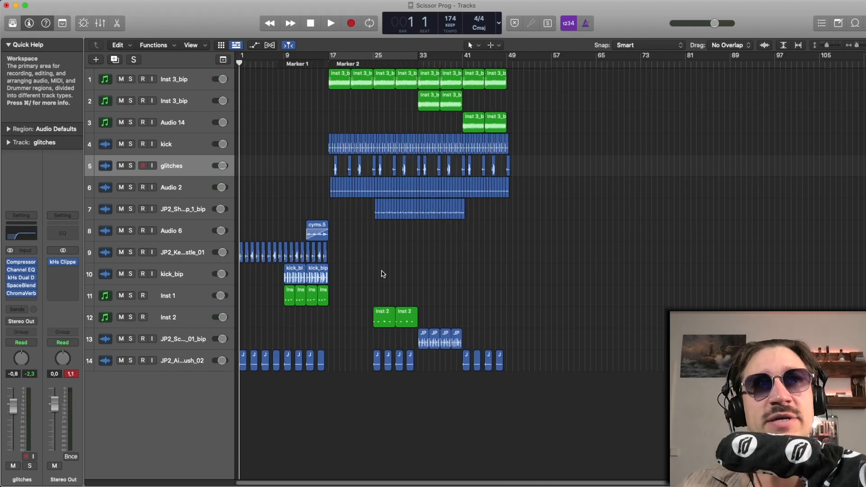
left_click(341, 56)
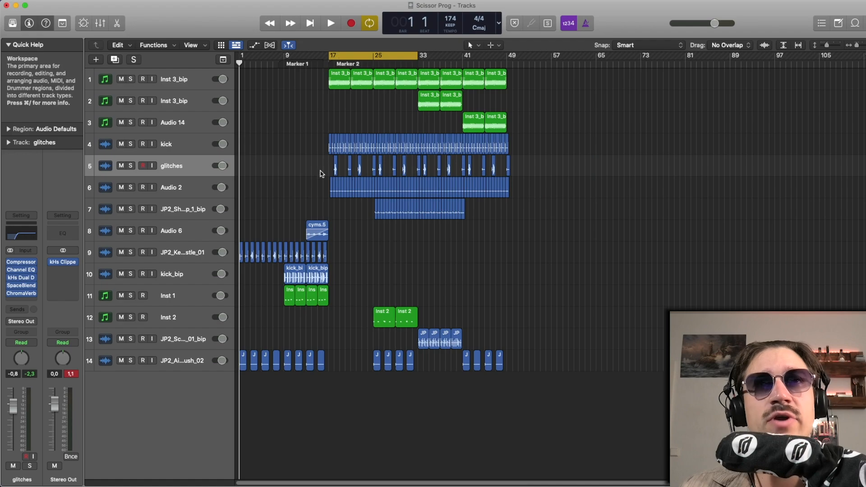
- Select all the regions on the glitches track across the whole arrangement
left_click_drag(389, 169, 530, 167)
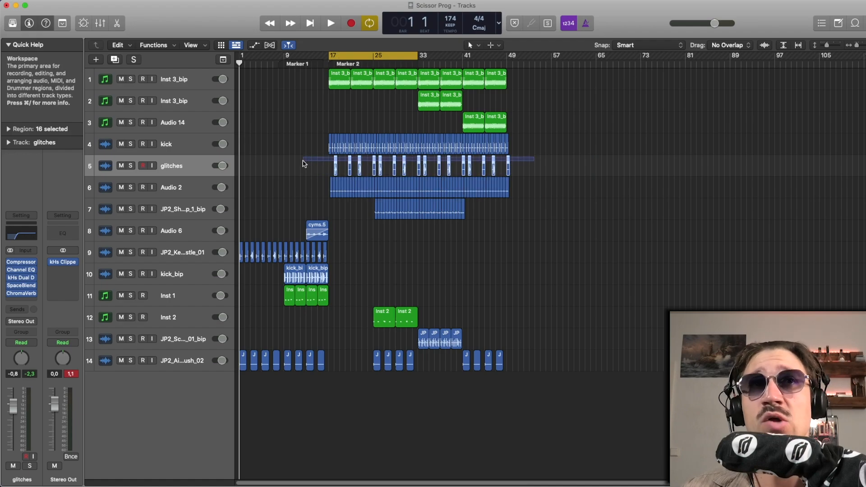
left_click_drag(303, 162, 498, 163)
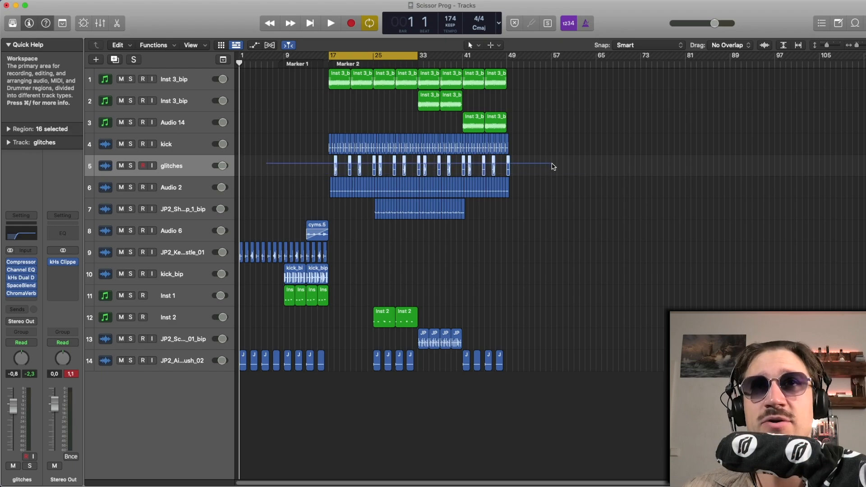
left_click_drag(552, 166, 556, 171)
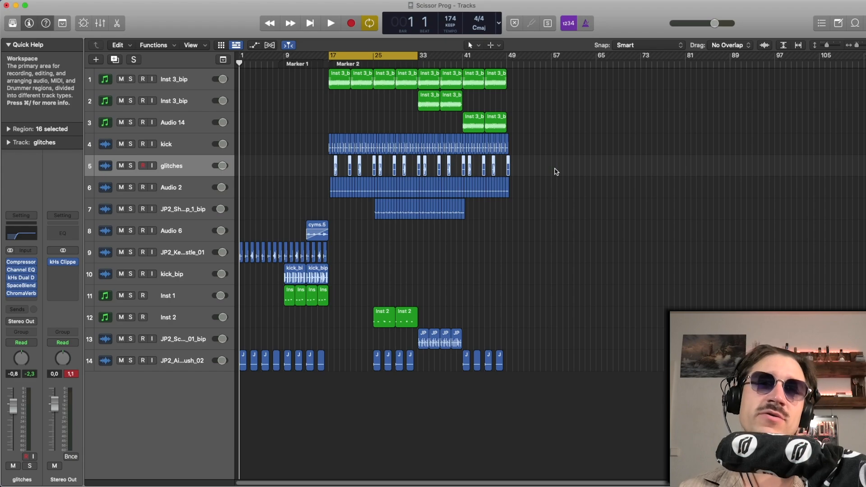